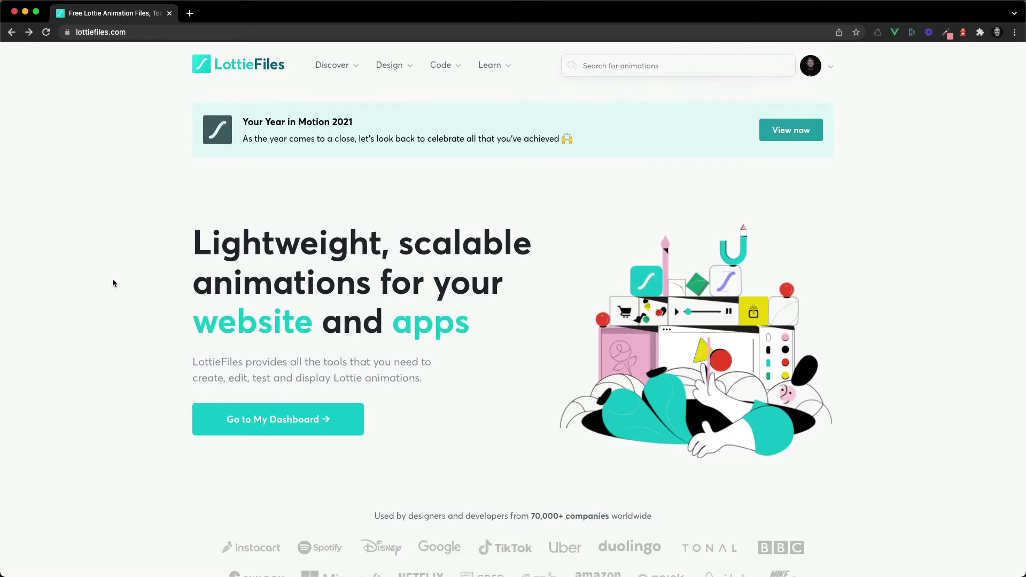
Open the Workout Santa card from the creations grid and launch Edit Layer Colors in Lottie Editor.
scroll(112, 282, "down", 8)
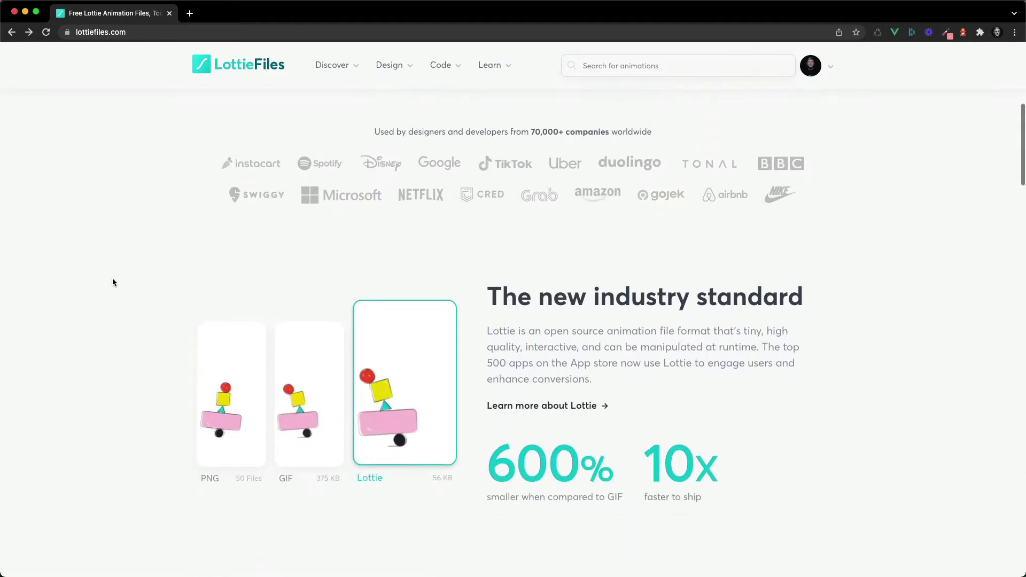
scroll(111, 282, "down", 7)
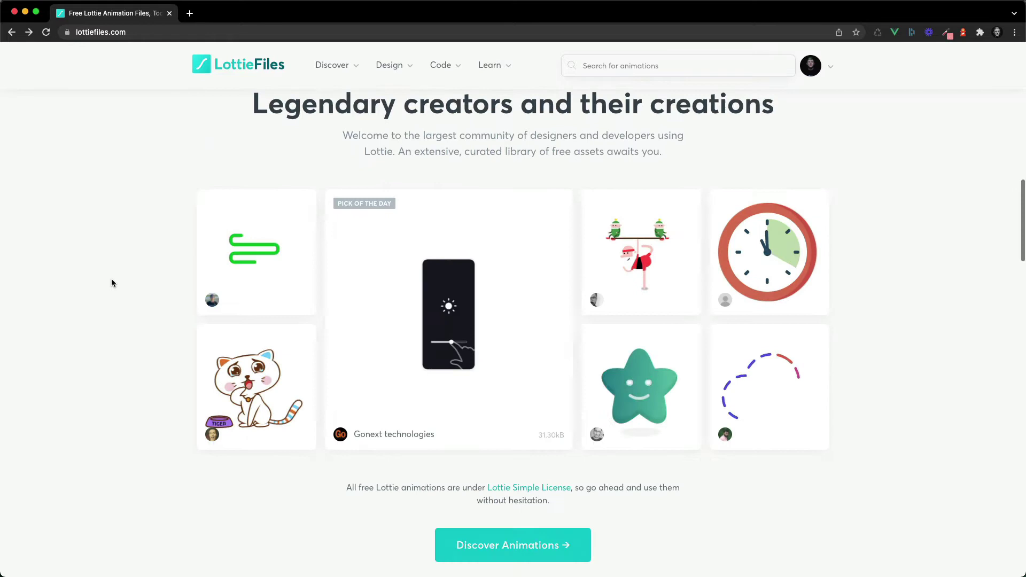
left_click(617, 264)
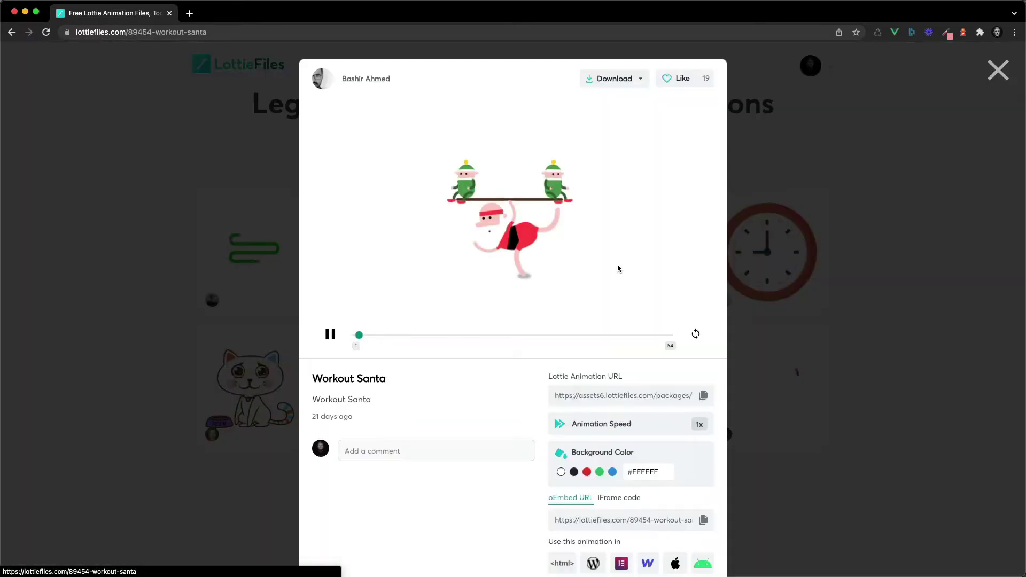
scroll(631, 270, "down", 2)
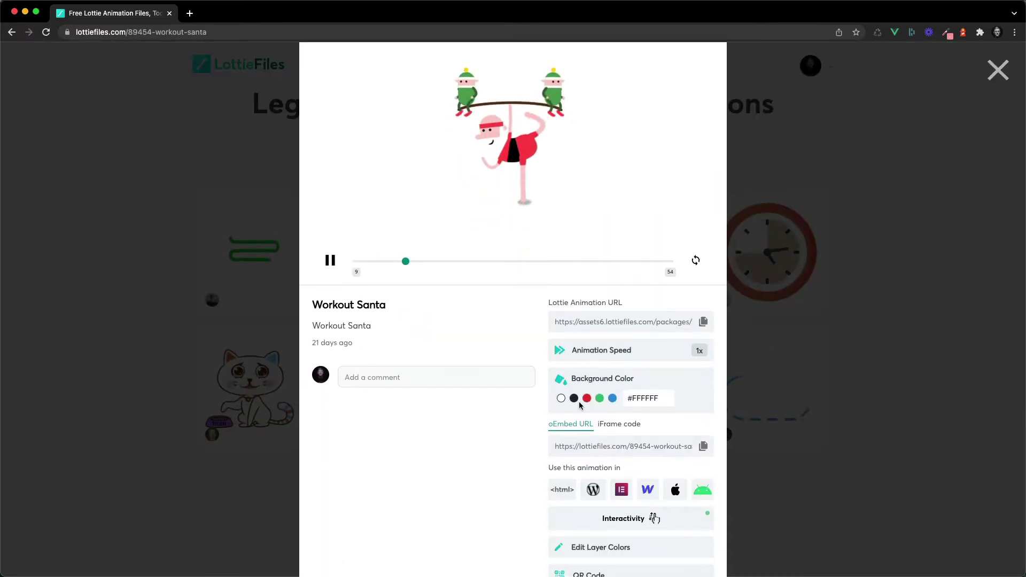
scroll(549, 488, "down", 2)
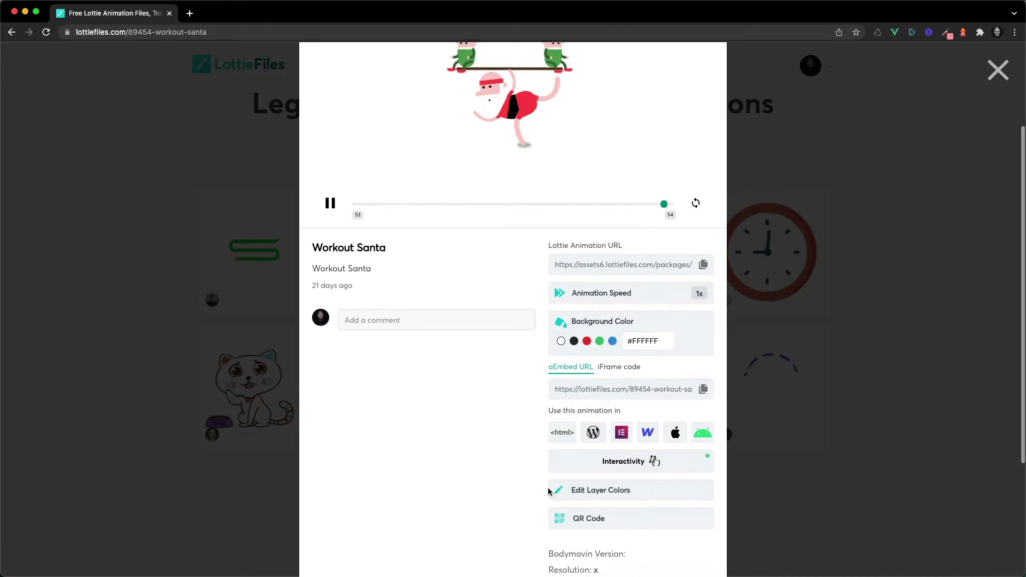
left_click(599, 483)
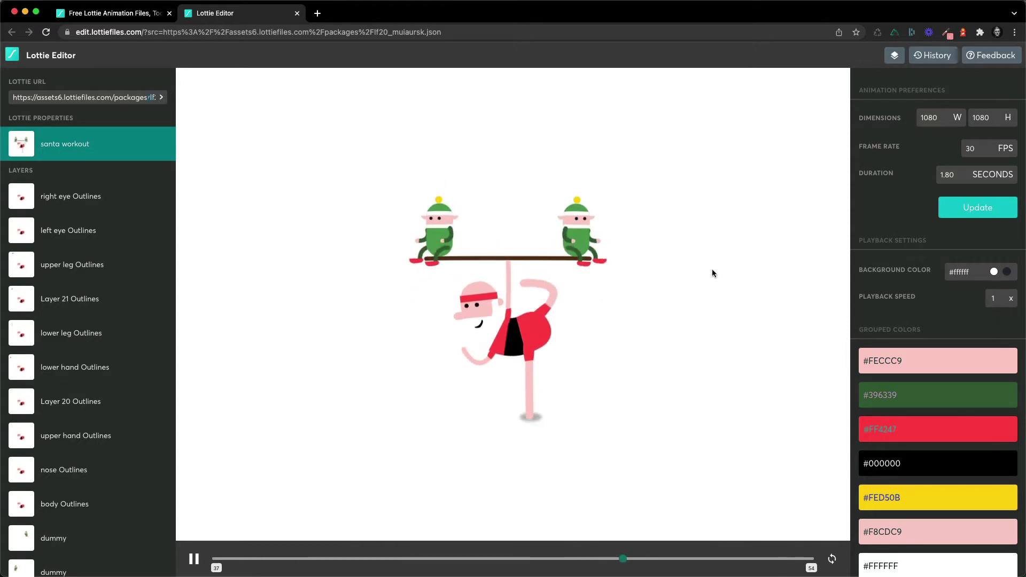
left_click(105, 199)
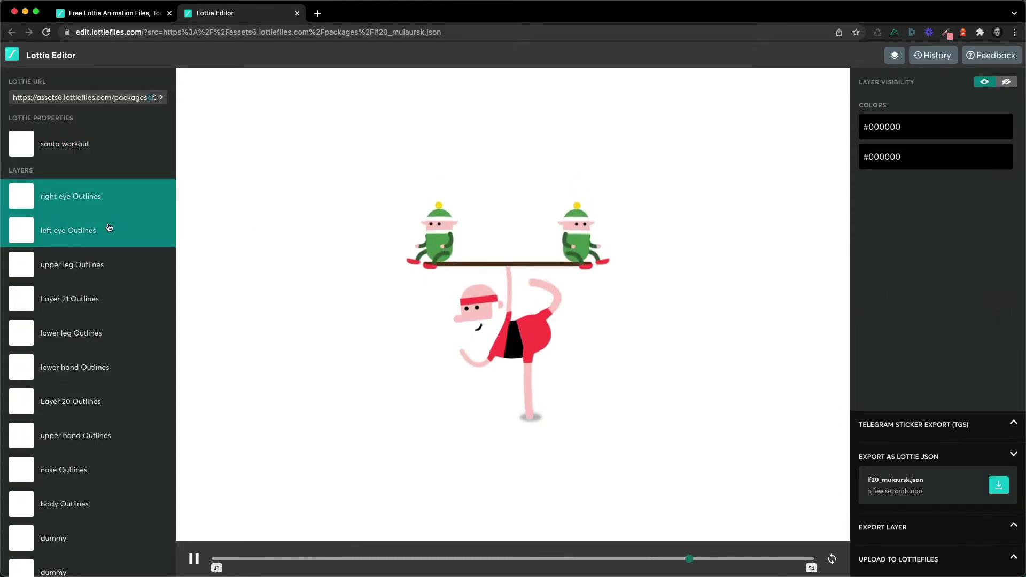
left_click(108, 228)
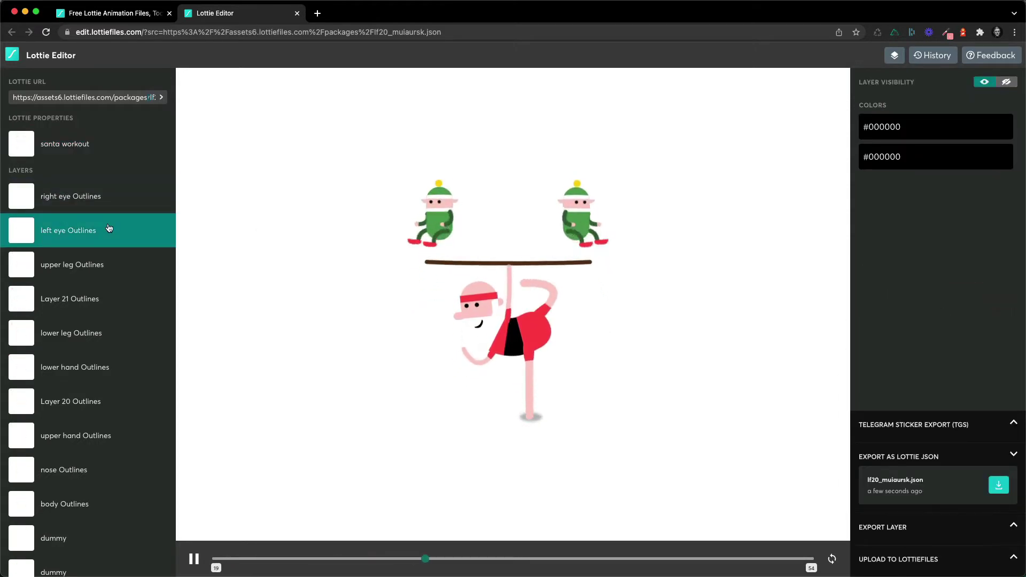
left_click(101, 266)
left_click(96, 302)
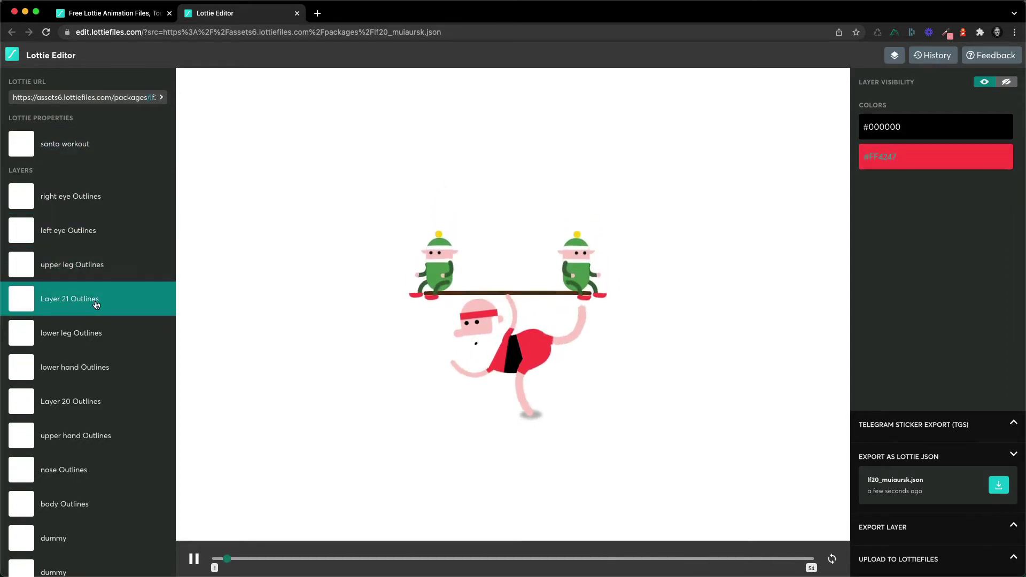
left_click(103, 339)
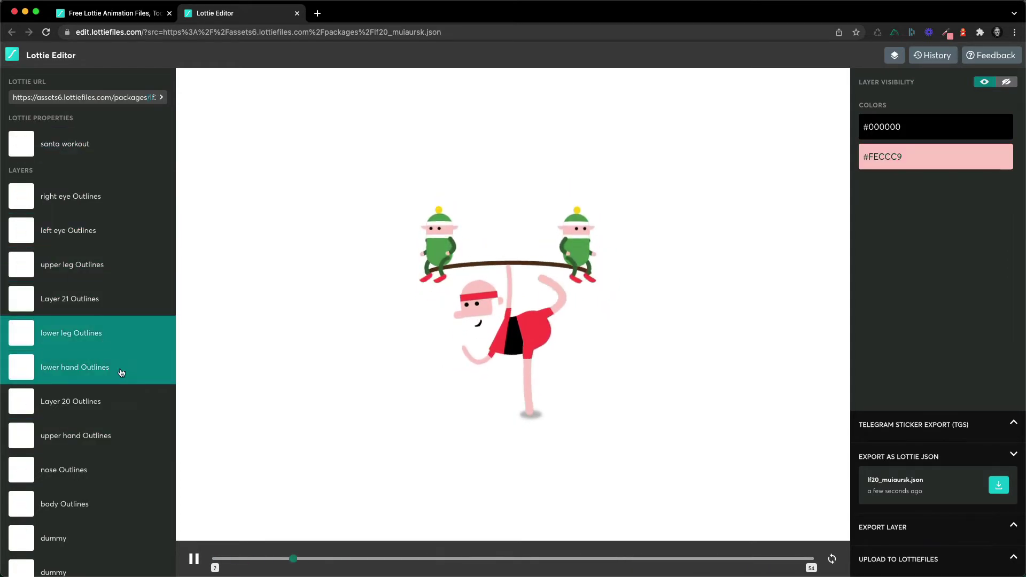
left_click(122, 373)
left_click(85, 143)
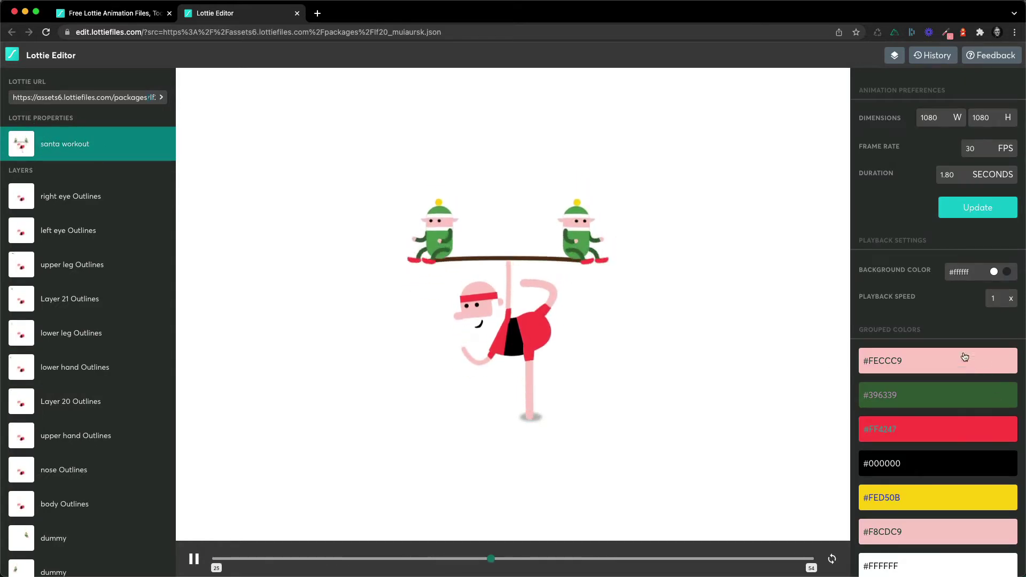
Replace grouped colour #FF4247 with teal #50E3C2 for Santa's shirt and the elves' shoes.
scroll(929, 337, "down", 2)
scroll(928, 336, "down", 1)
scroll(920, 356, "down", 4)
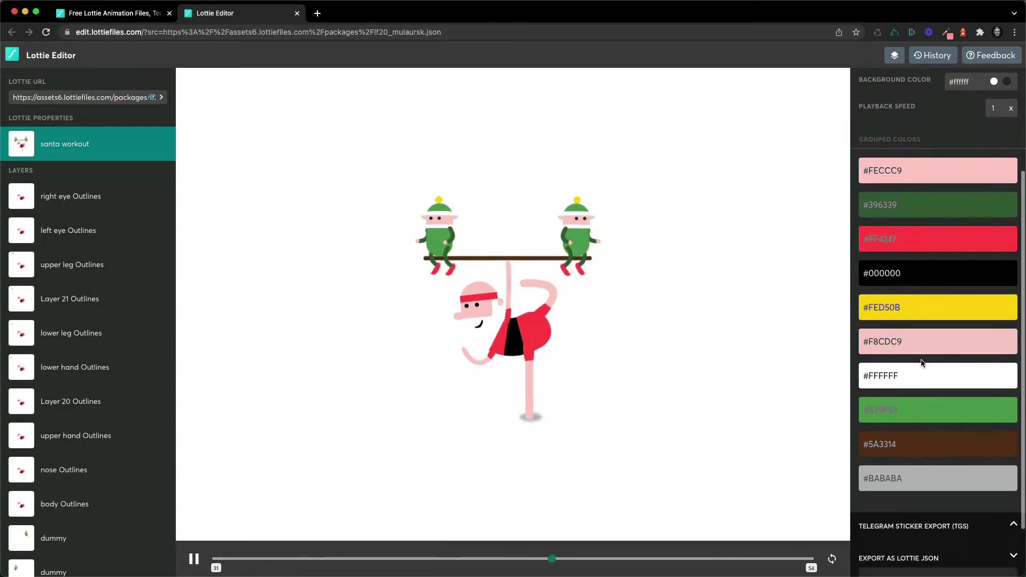
scroll(921, 362, "up", 5)
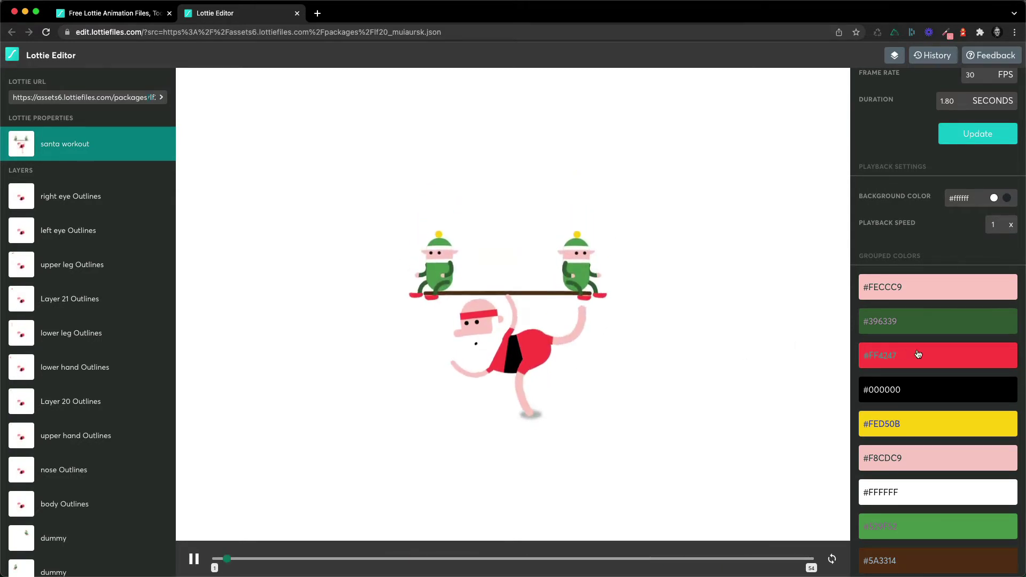
left_click(914, 390)
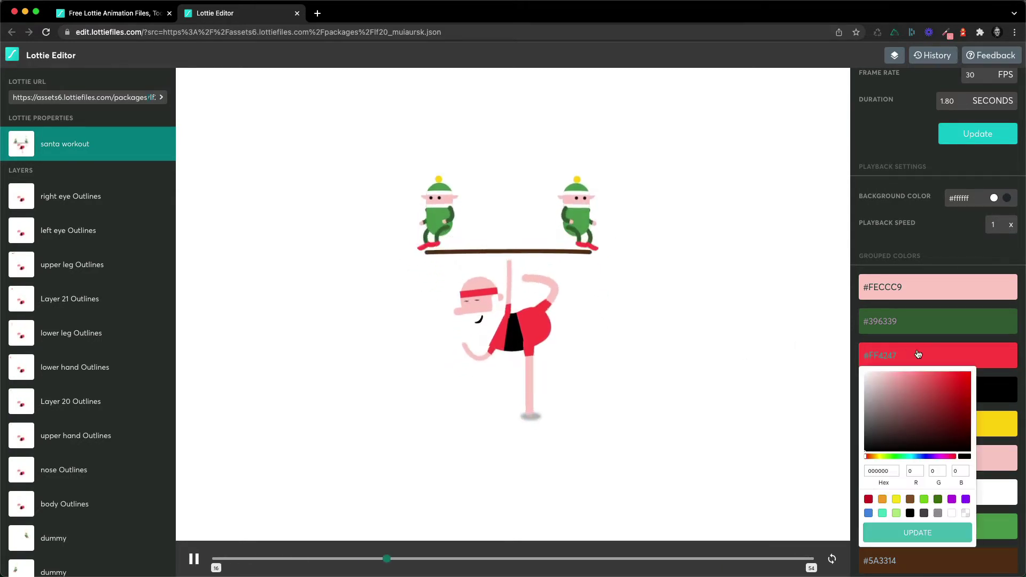
left_click(882, 513)
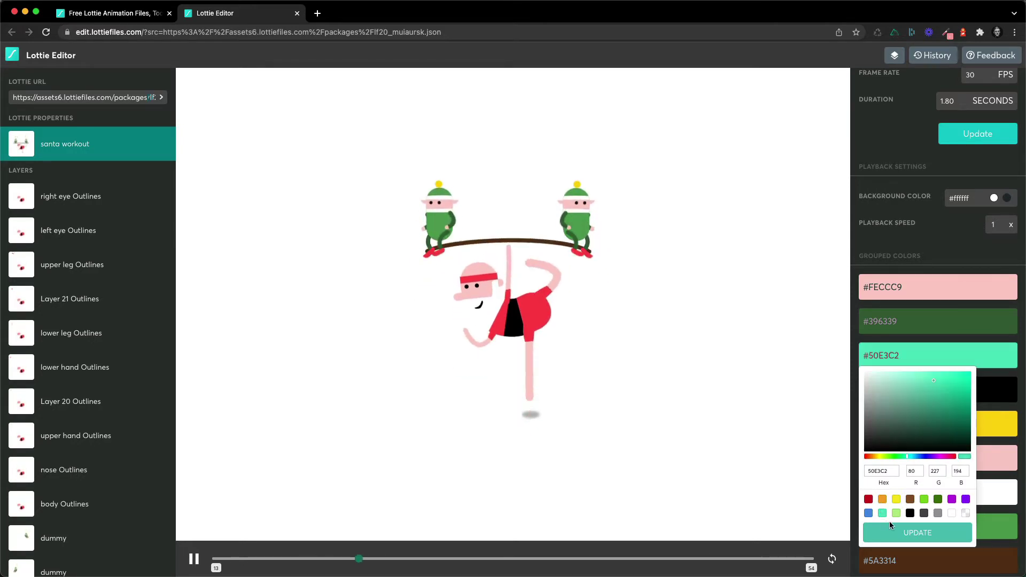
left_click(891, 530)
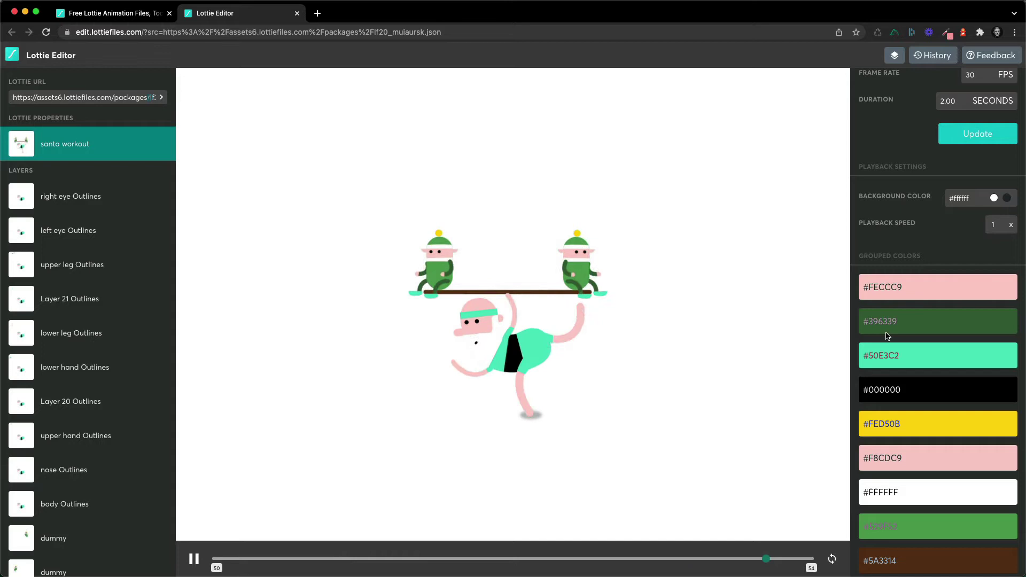
Replace yellow grouped colour #FED50B with purple #9013FE for the hat pom-poms.
left_click(915, 426)
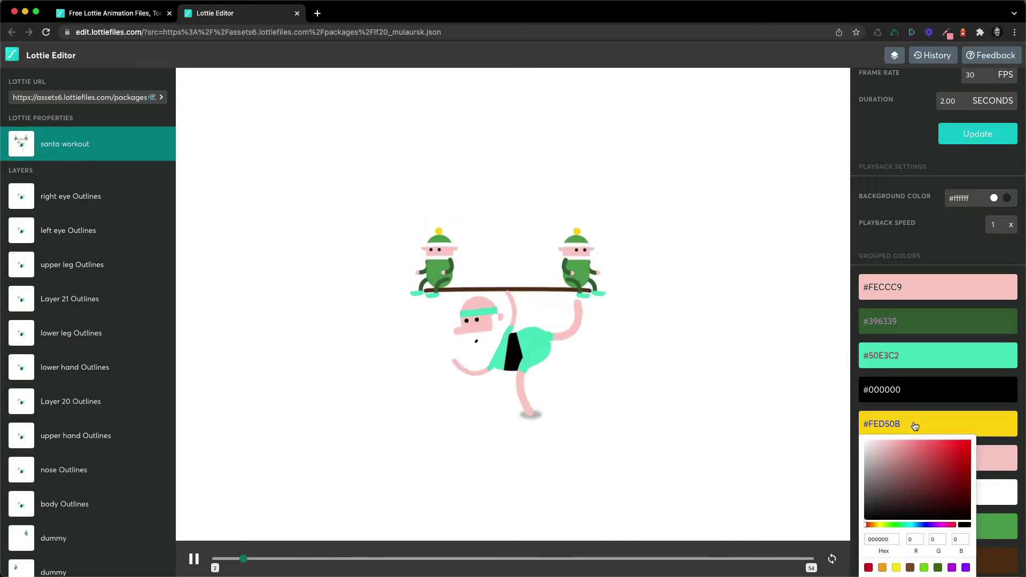
left_click(966, 568)
scroll(957, 513, "down", 3)
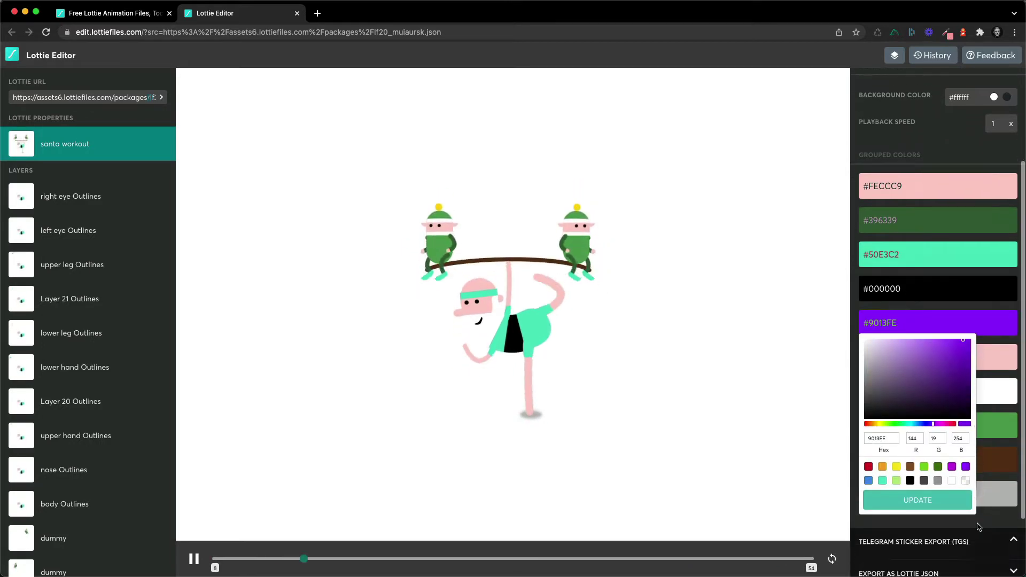
left_click(913, 463)
scroll(908, 368, "up", 1)
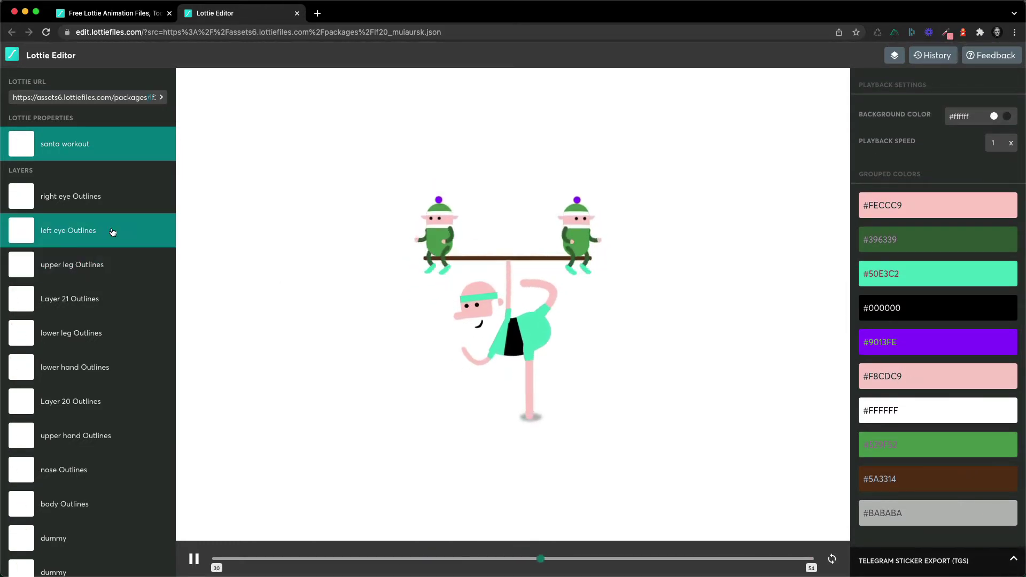
left_click(109, 197)
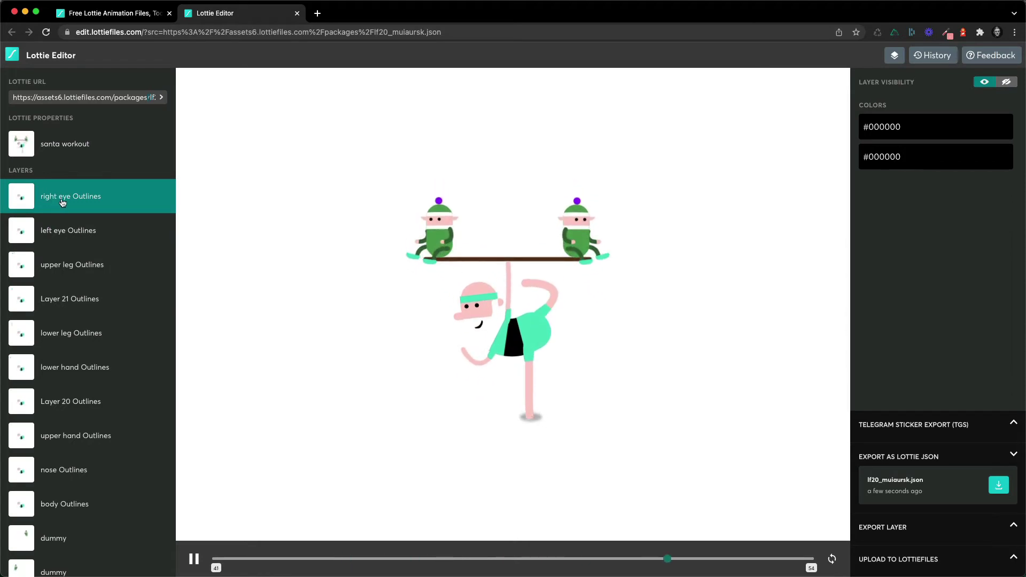
scroll(99, 374, "down", 1)
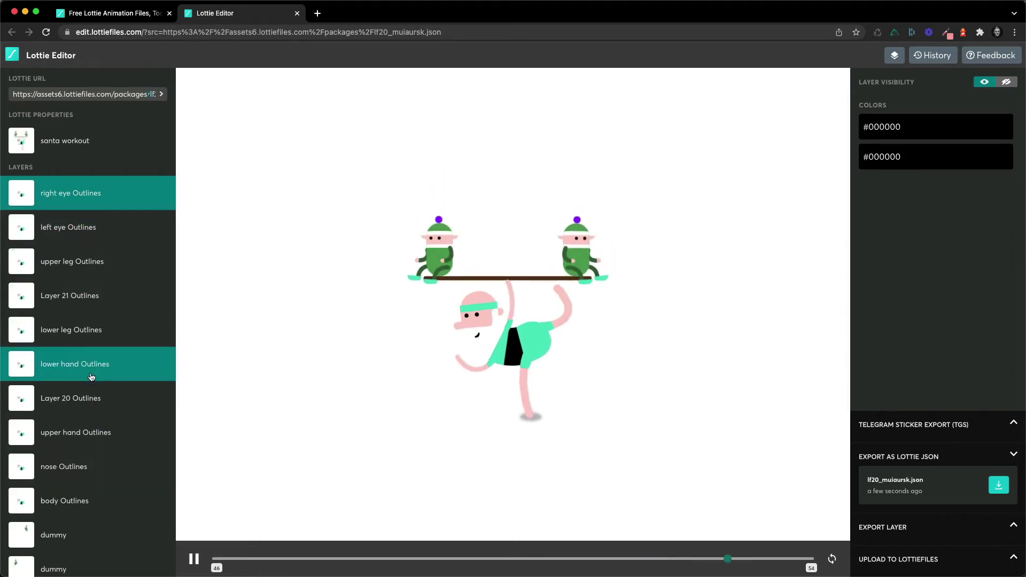
scroll(91, 377, "down", 3)
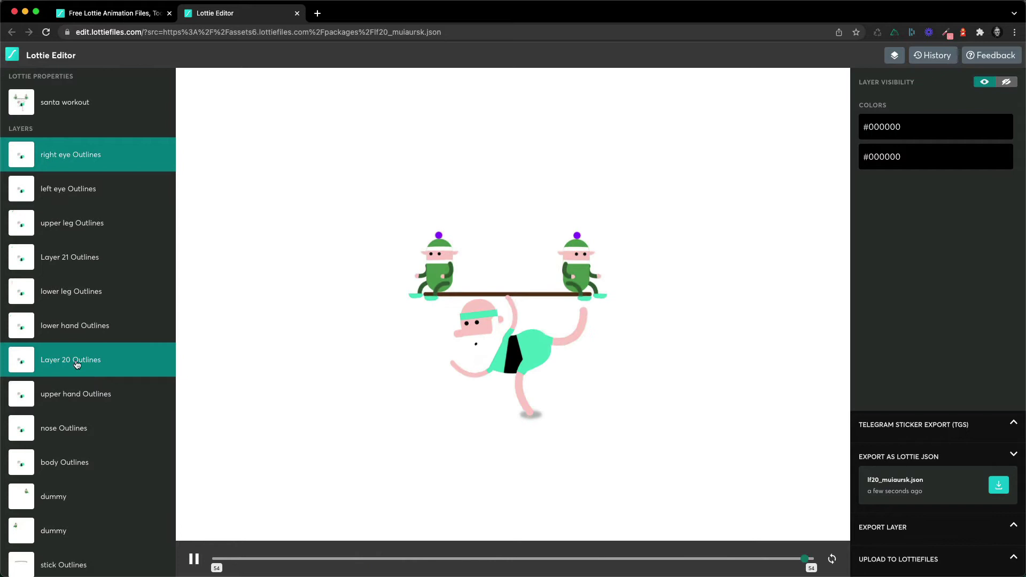
left_click(51, 366)
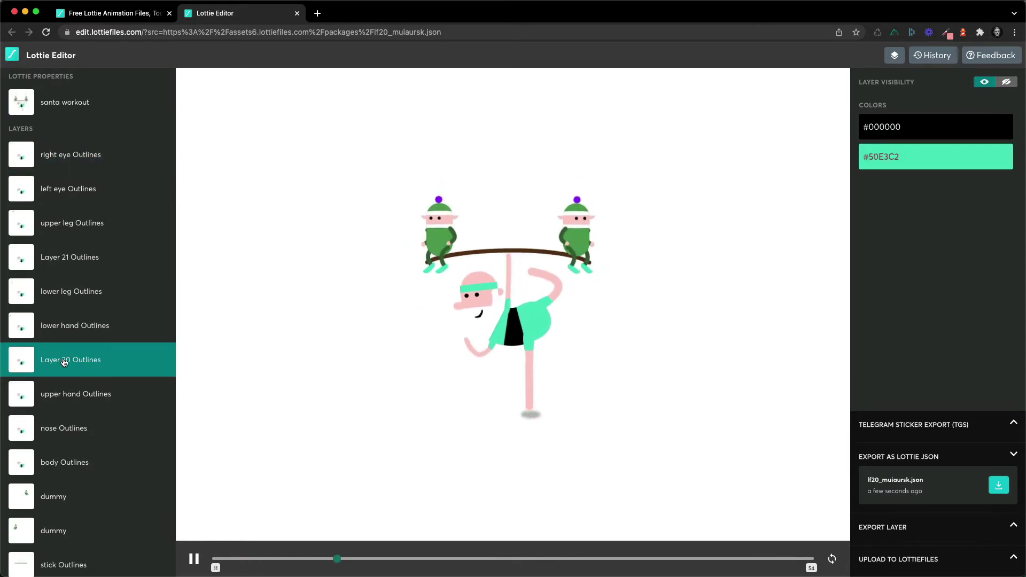
left_click(92, 391)
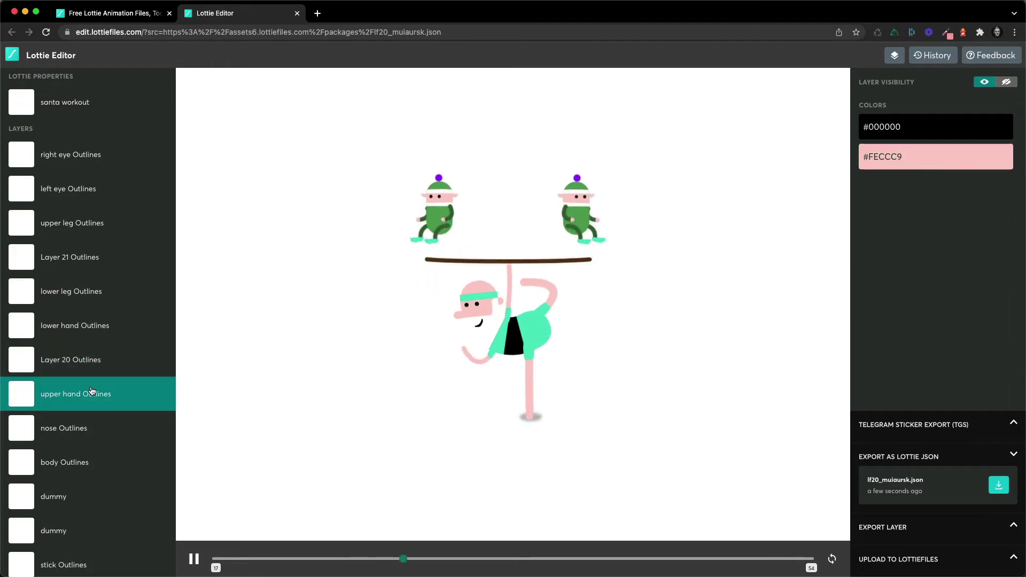
left_click(90, 430)
left_click(96, 460)
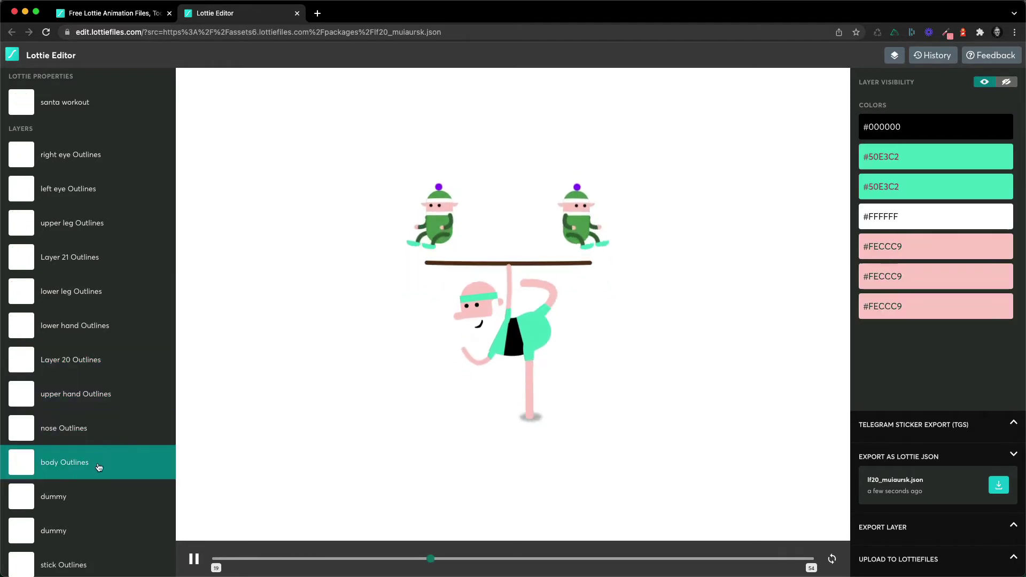
left_click(48, 193)
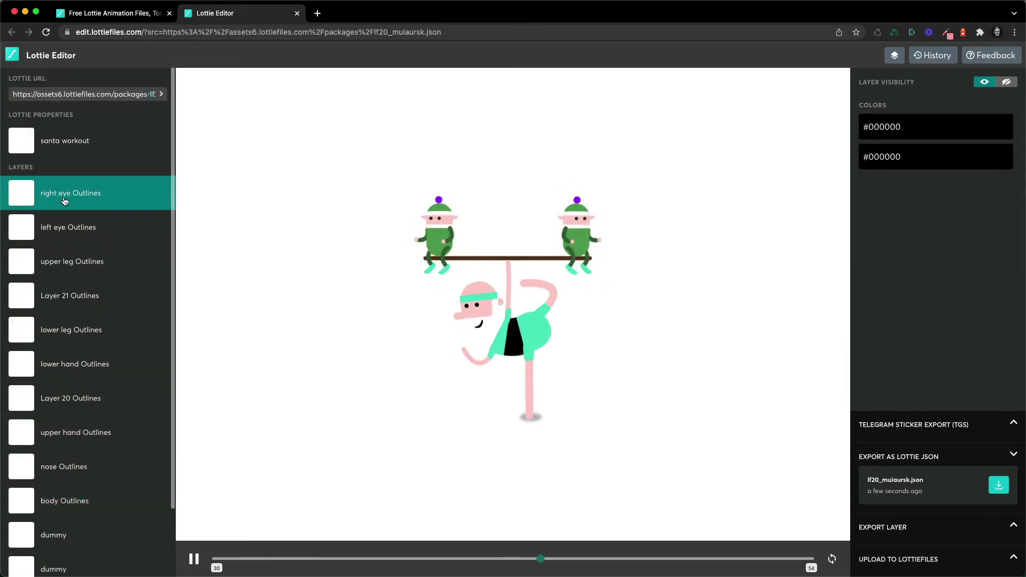
left_click(71, 138)
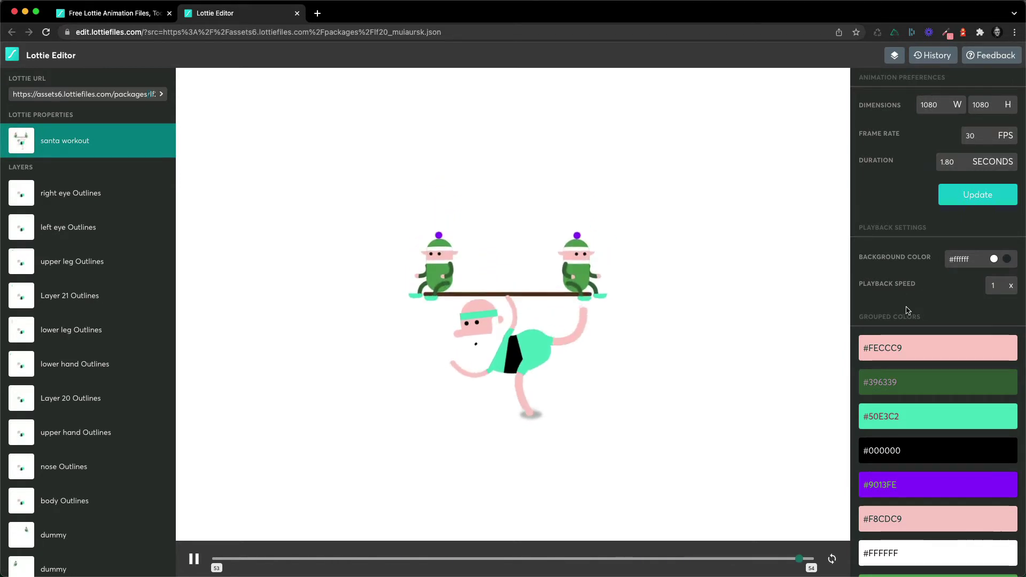
Send the recoloured santa workout animation to LottieFiles with 'Upload to my Previews'.
scroll(907, 310, "down", 3)
scroll(916, 284, "down", 1)
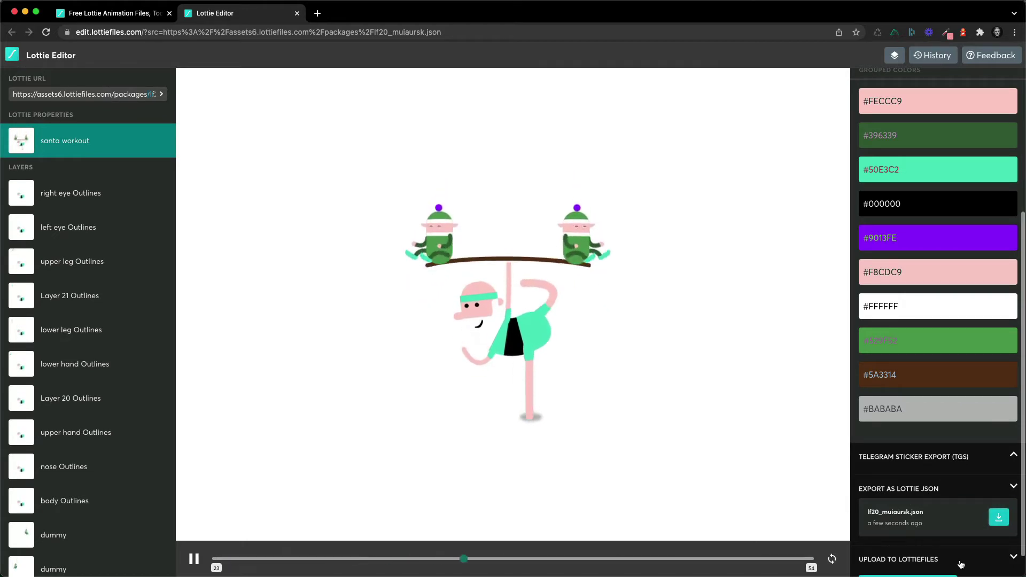
scroll(945, 533, "down", 2)
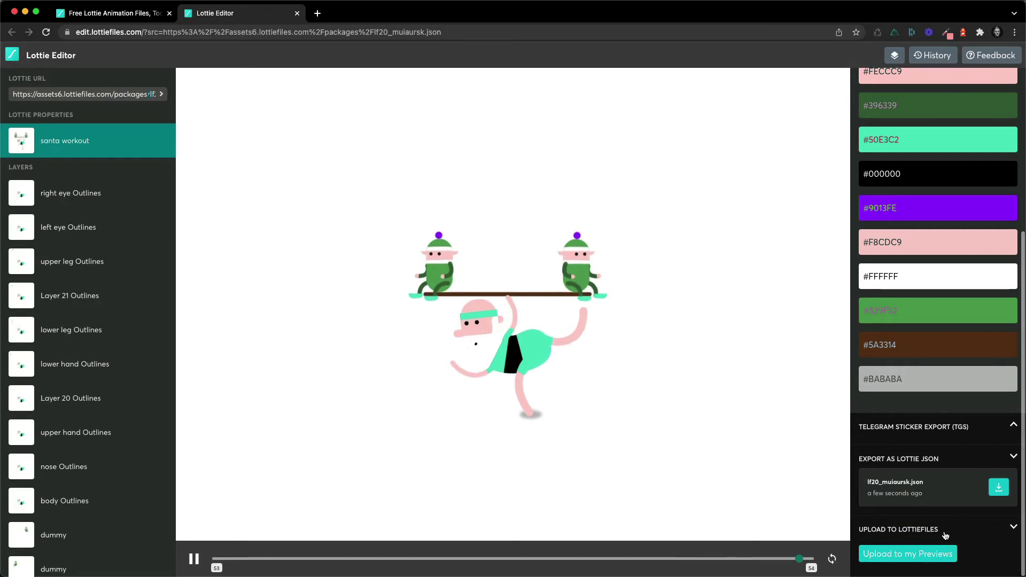
left_click(922, 556)
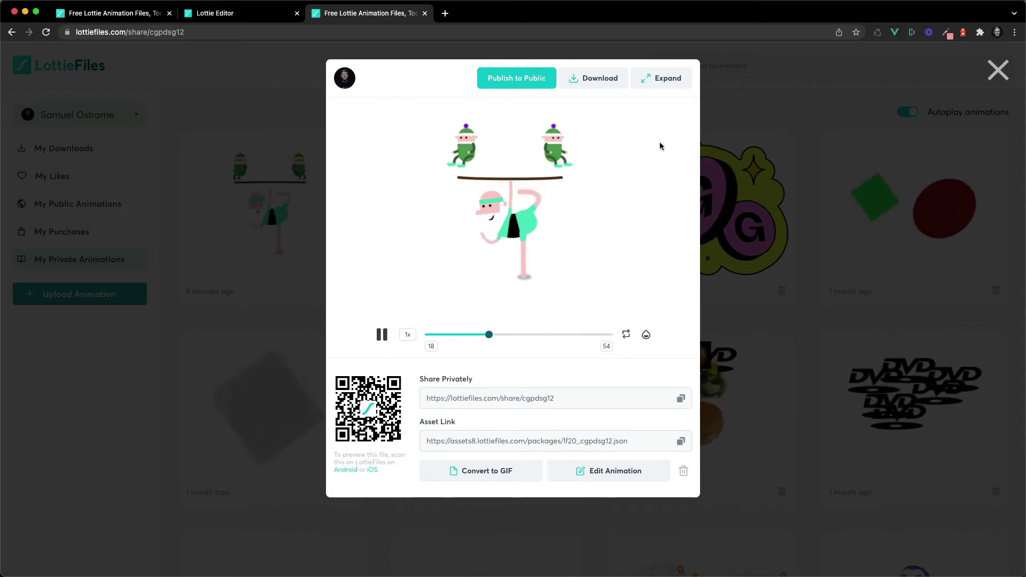
Confirm the recoloured Workout Santa is listed in My Private Animations, then return to Lottie Editor.
left_click(999, 69)
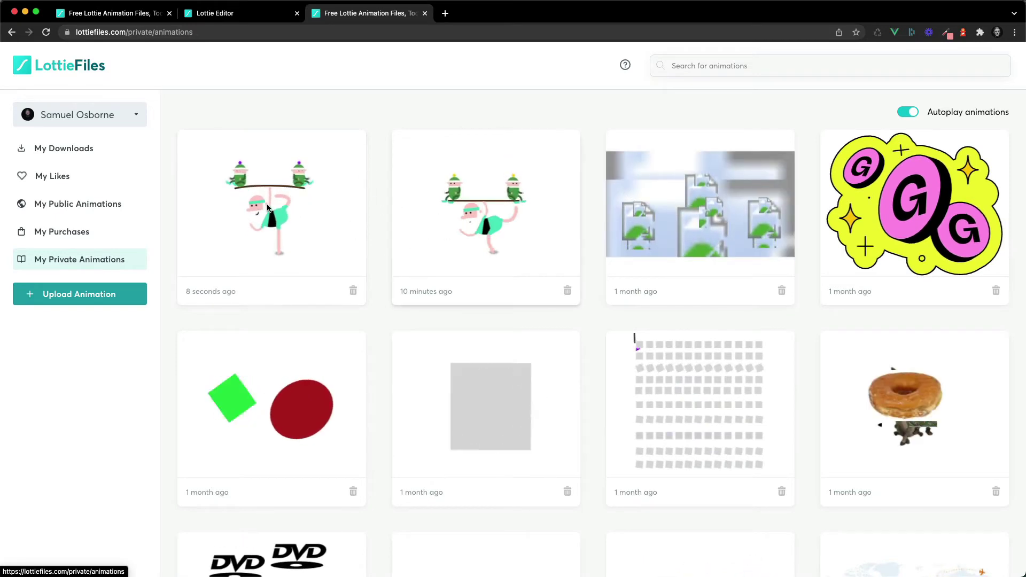
left_click(217, 11)
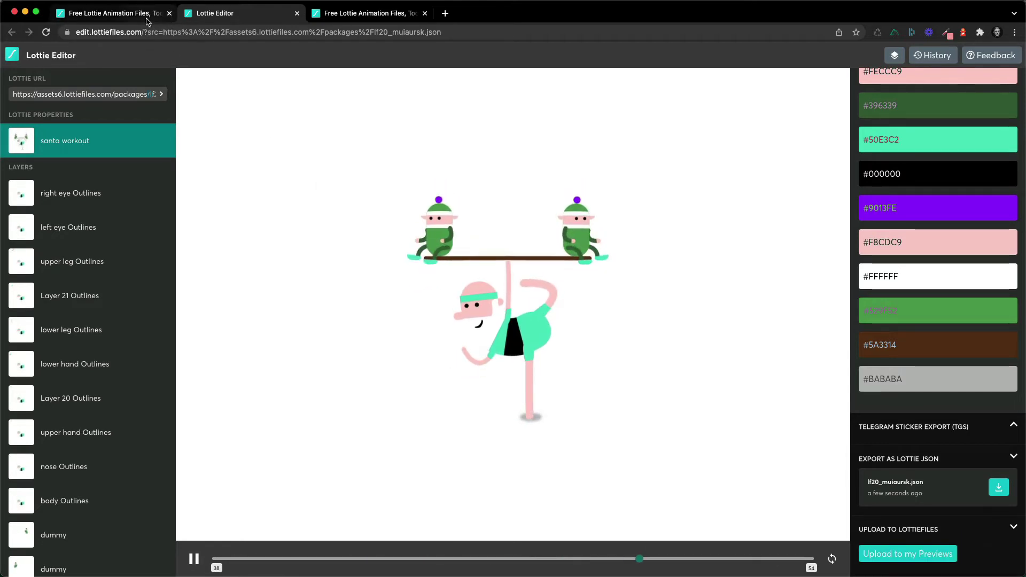
Return to the original Workout Santa details page showing its Lottie Animation URL.
left_click(147, 21)
scroll(631, 246, "up", 3)
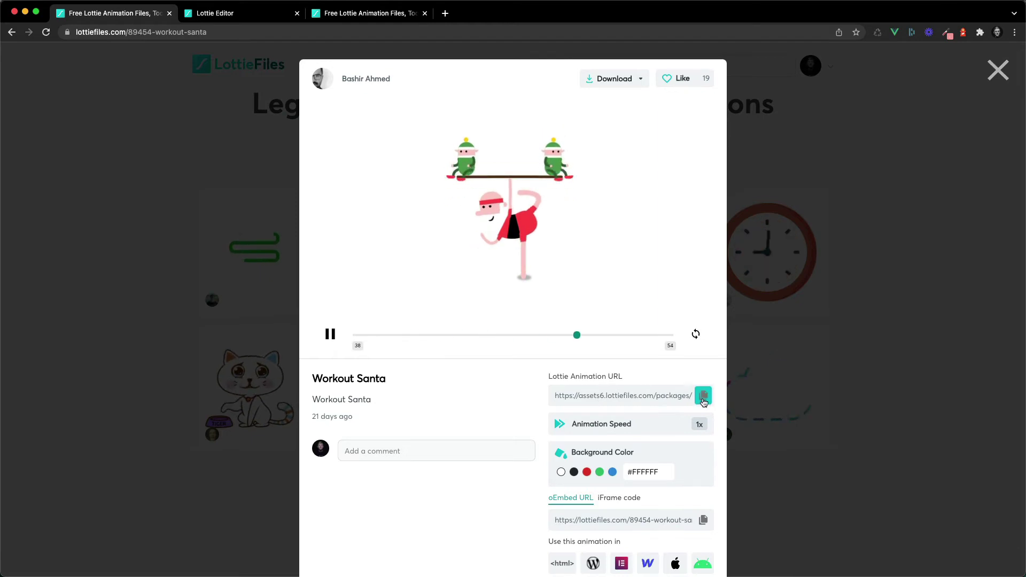
In After Effects' Bodymovin, paste the Workout Santa URL and import it with Import From Url.
key("super+Tab")
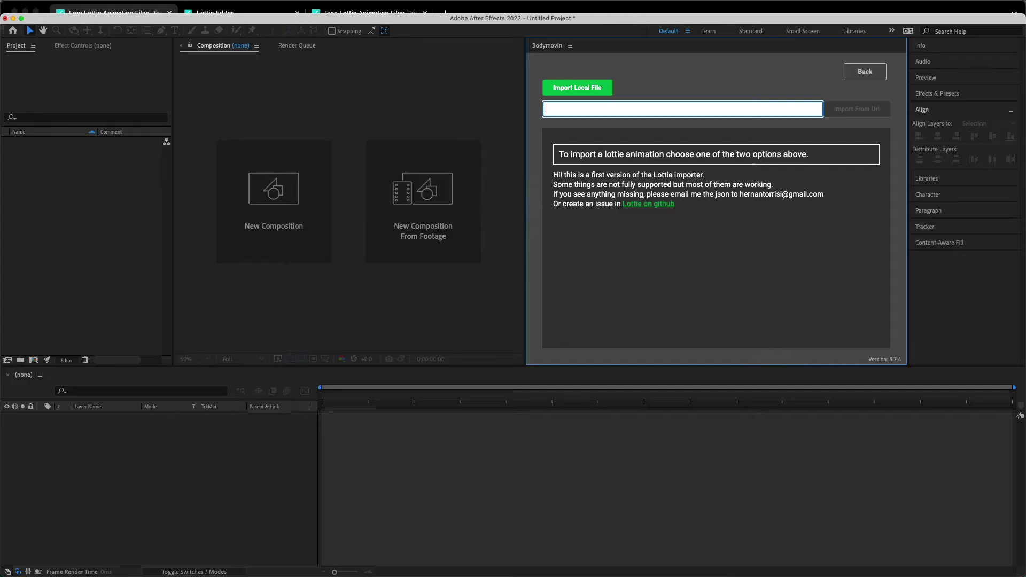
double_click(367, 15)
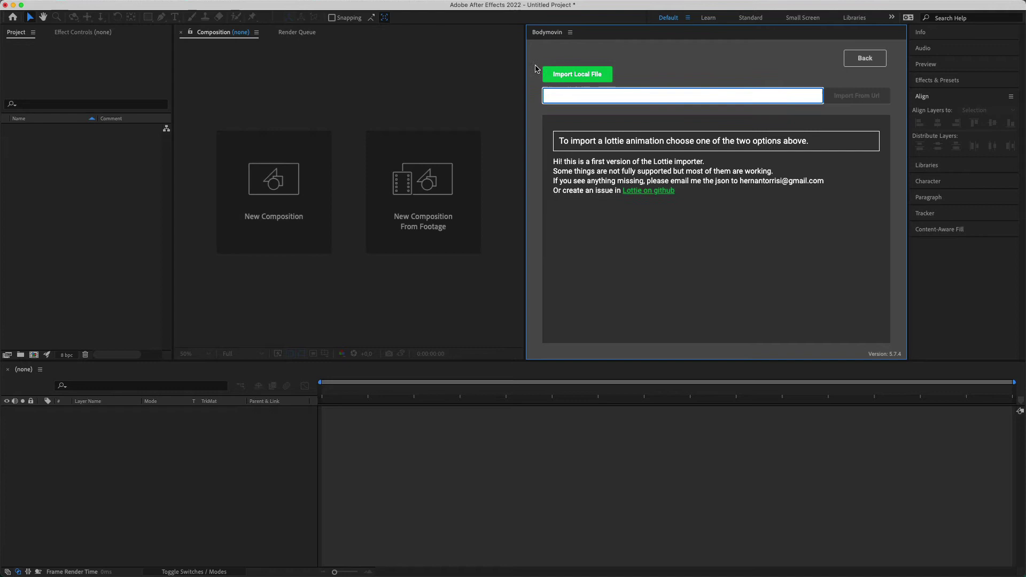
left_click(874, 61)
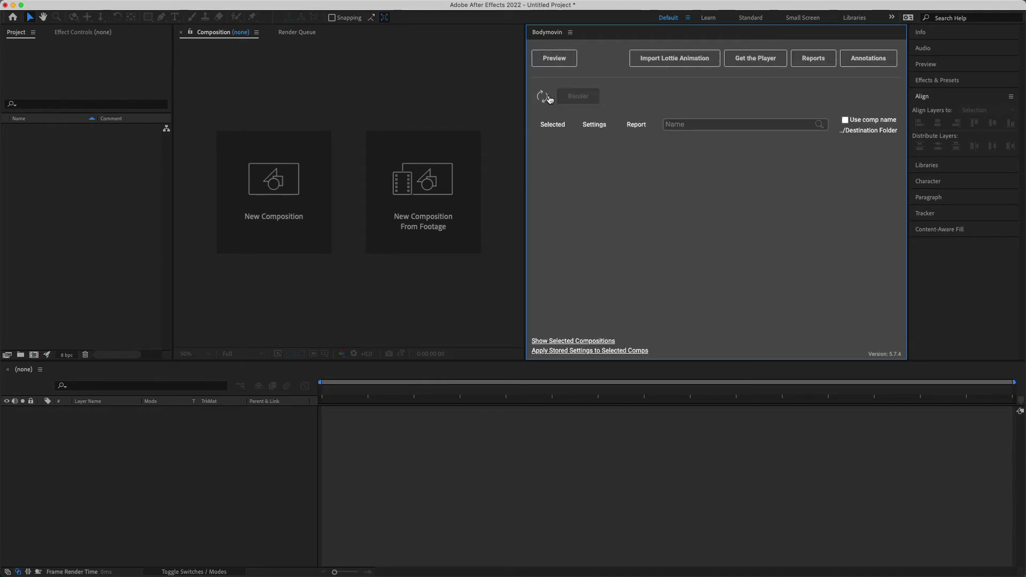
left_click(644, 66)
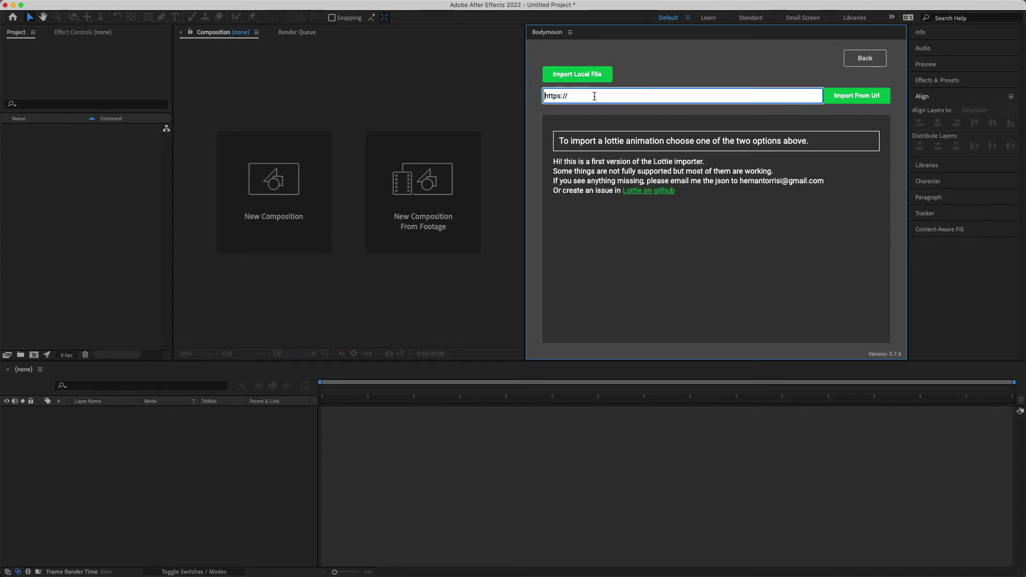
left_click_drag(595, 96, 499, 86)
type("https://assets6.lottiefiles.com/packages/lf20_muiaursk.json")
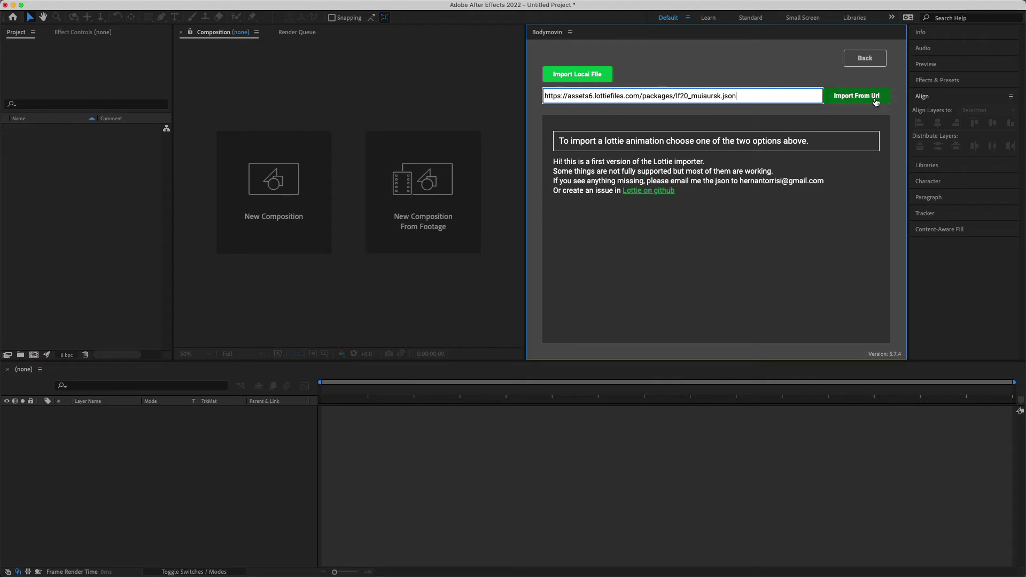
left_click(857, 96)
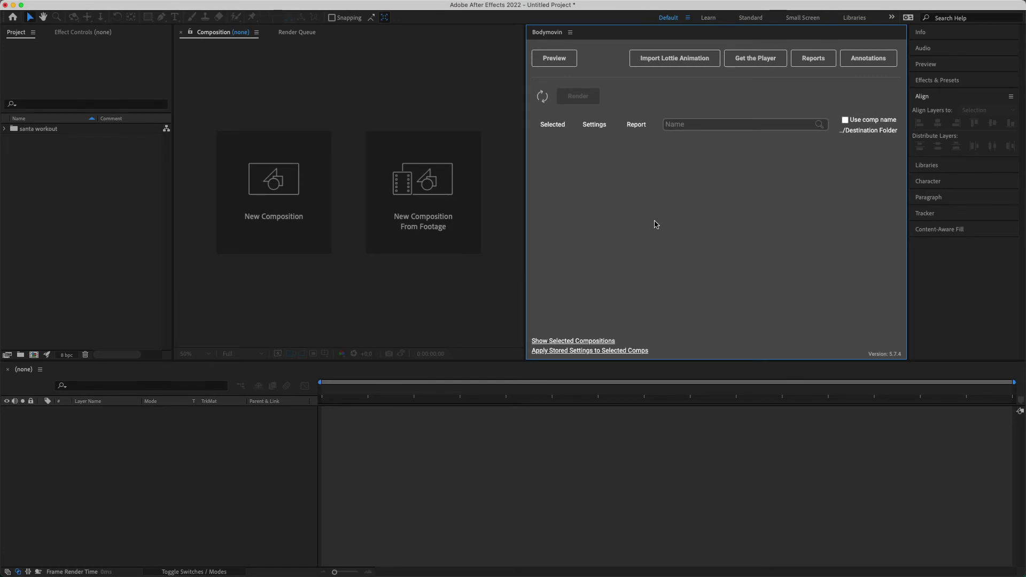
Expand the santa workout folder and open the santa workout composition.
left_click(5, 130)
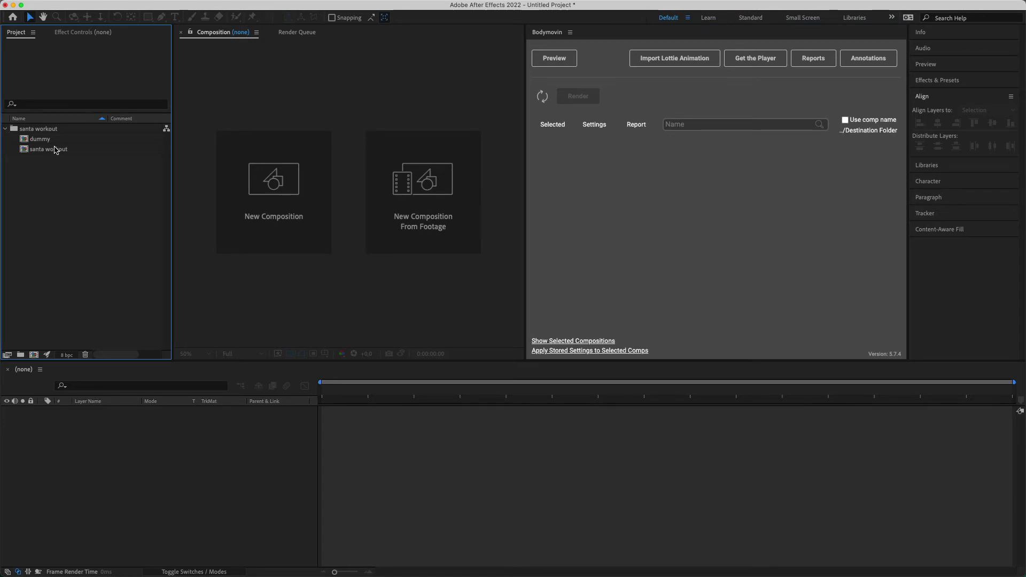
left_click(33, 138)
left_click(20, 130)
left_click(36, 140)
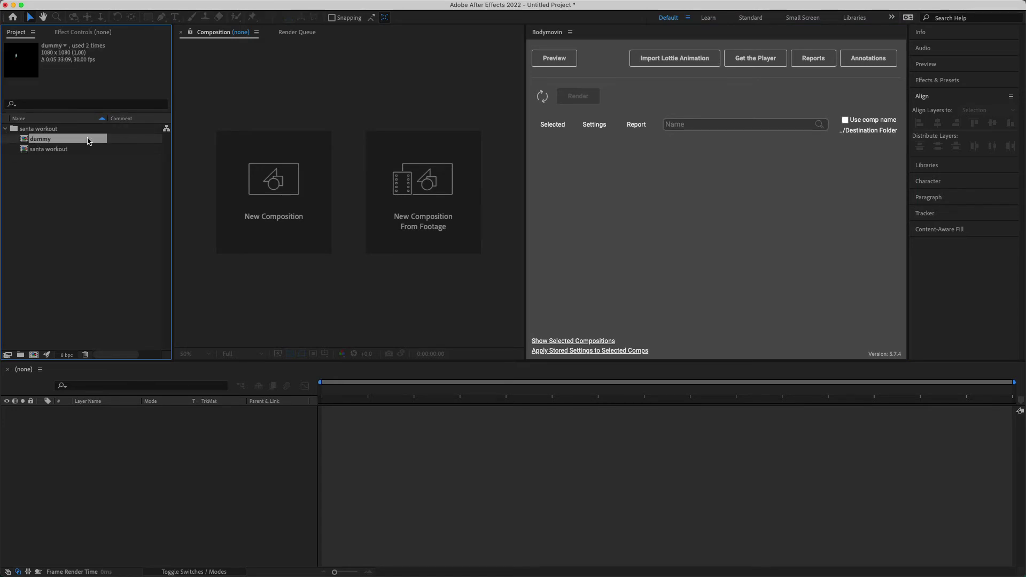
left_click(71, 150)
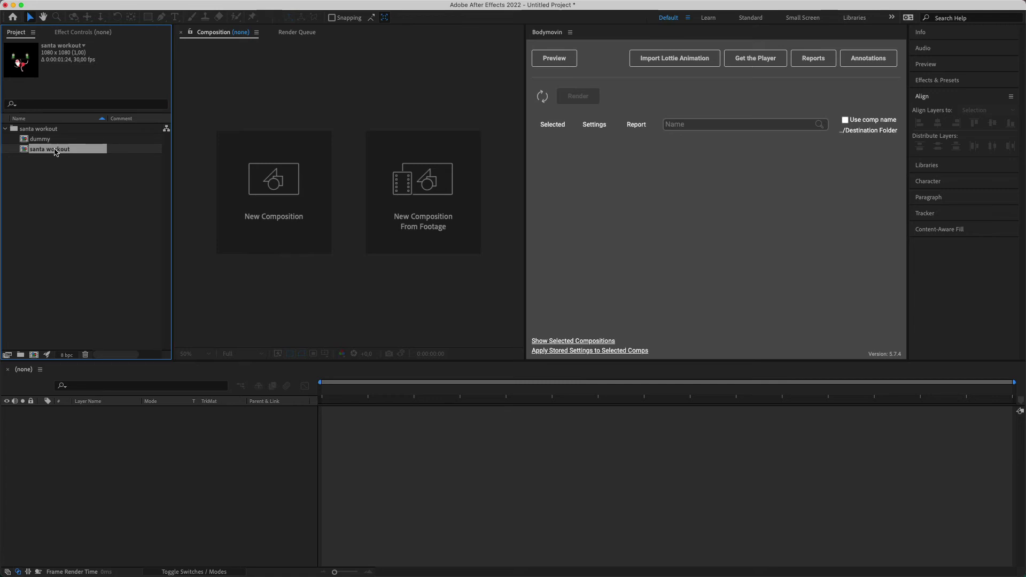
double_click(55, 149)
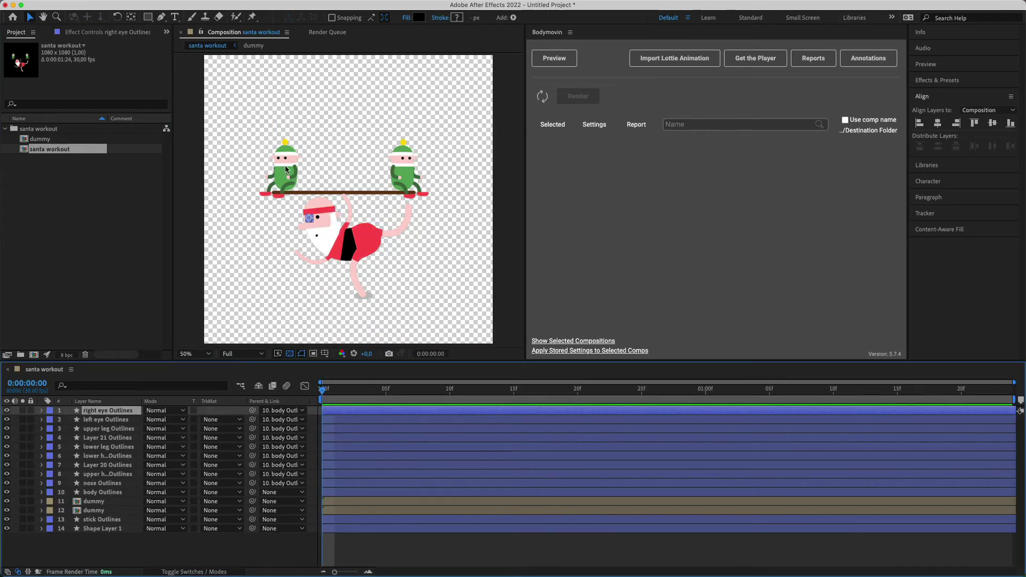
Look inside the dummy precomp, return to santa workout, and play a preview.
double_click(288, 171)
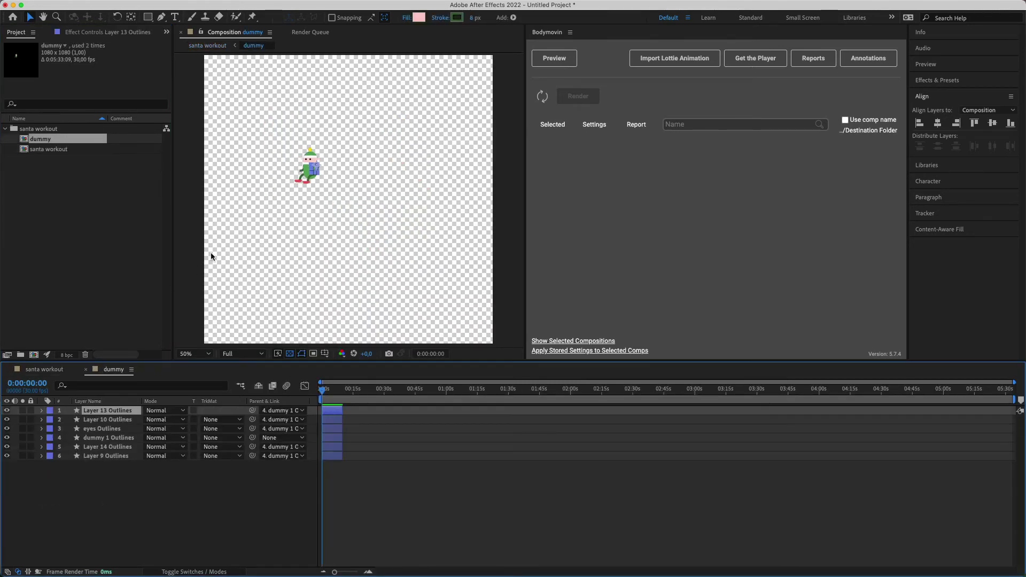
scroll(262, 198, "up", 2)
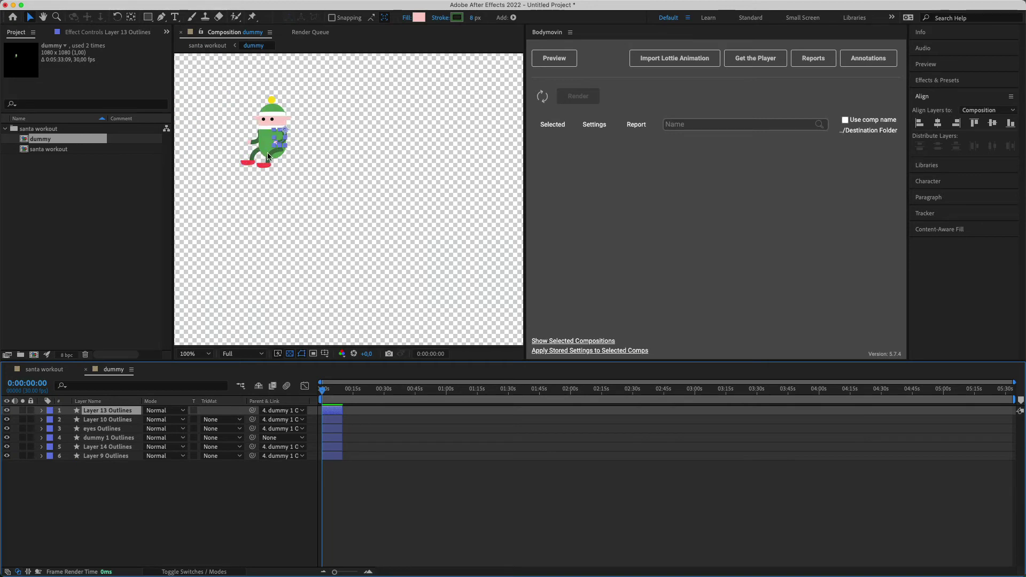
double_click(52, 150)
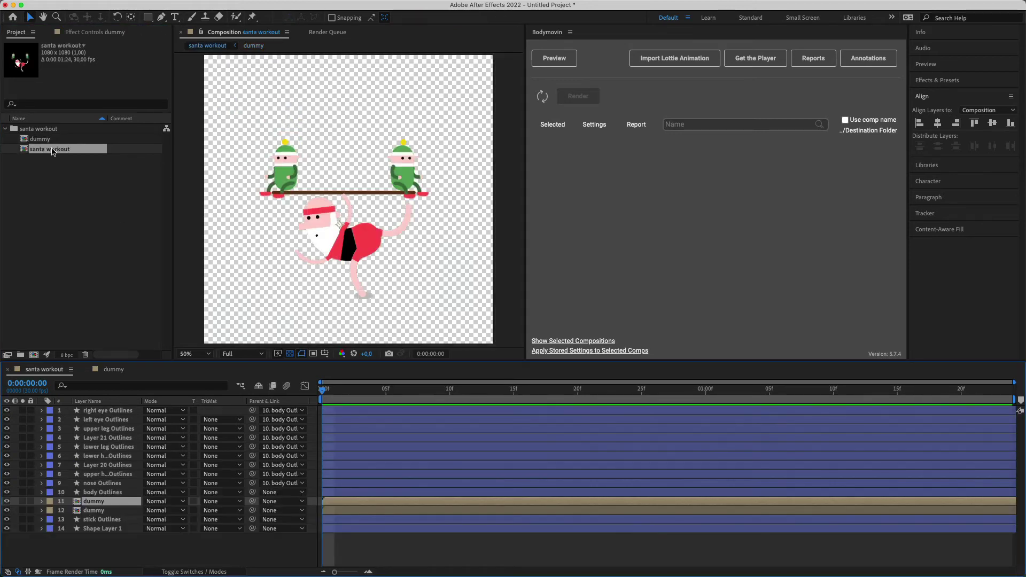
left_click_drag(405, 361, 405, 350)
key("space")
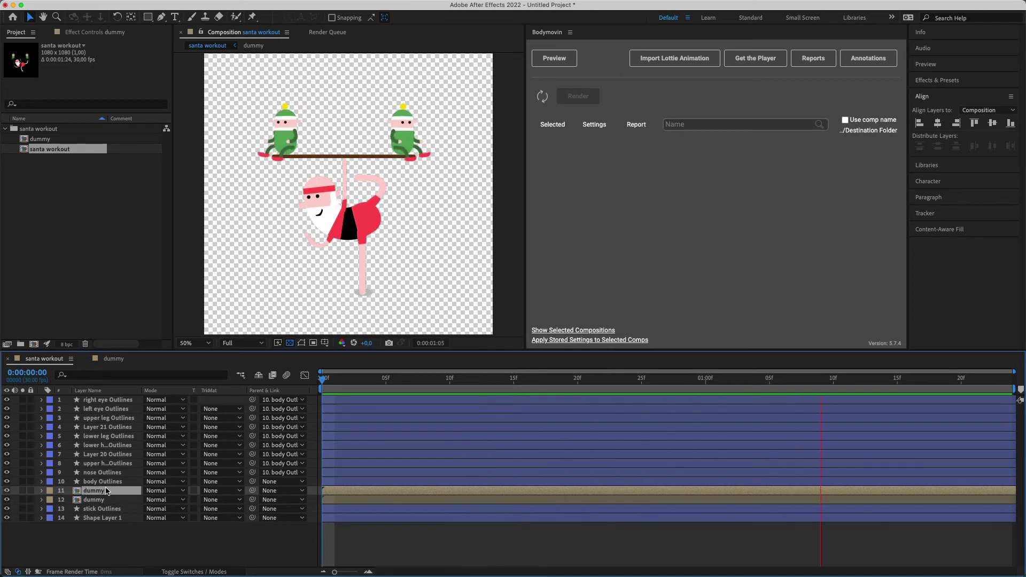
key("space")
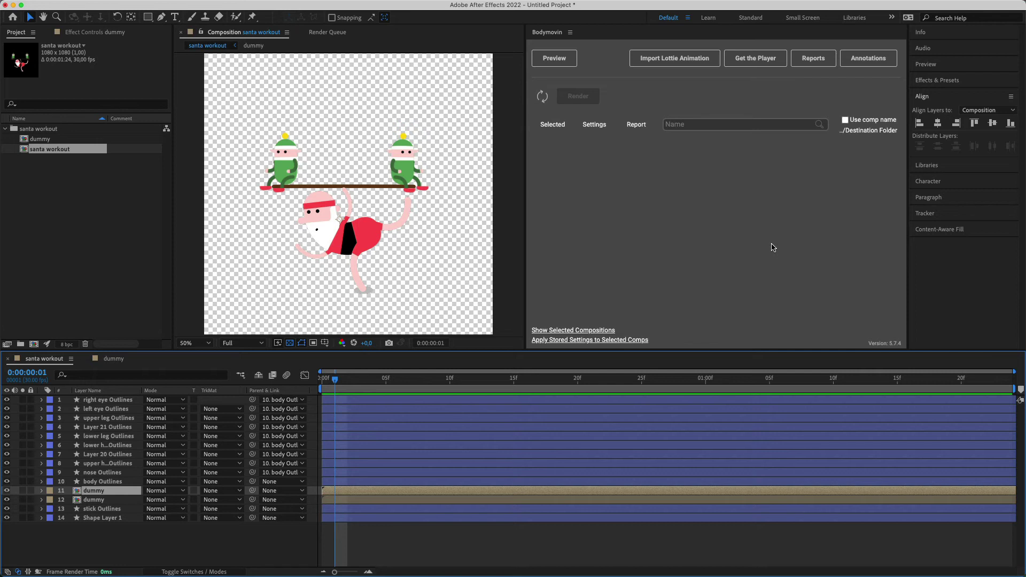
key("Home")
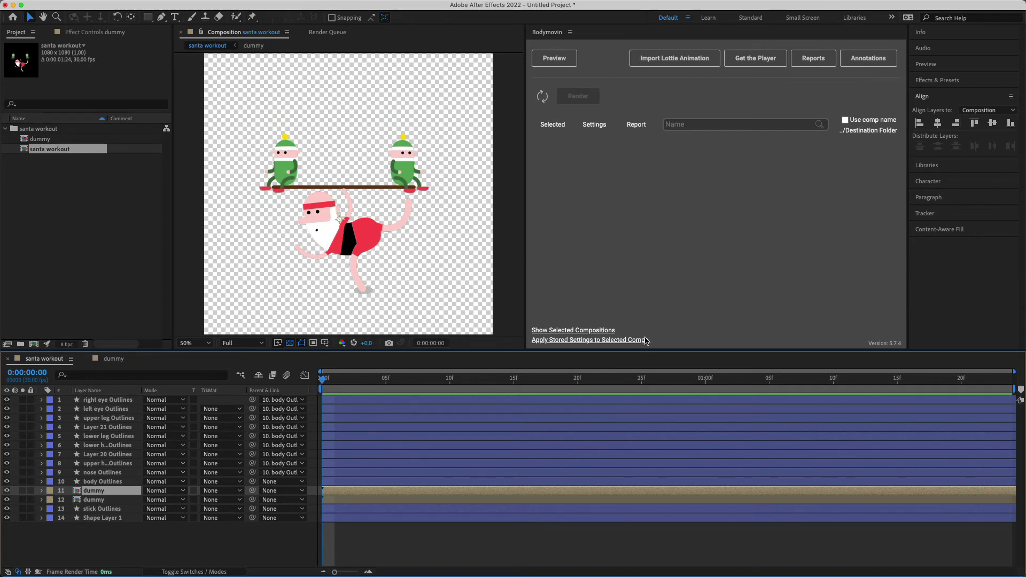
key("space")
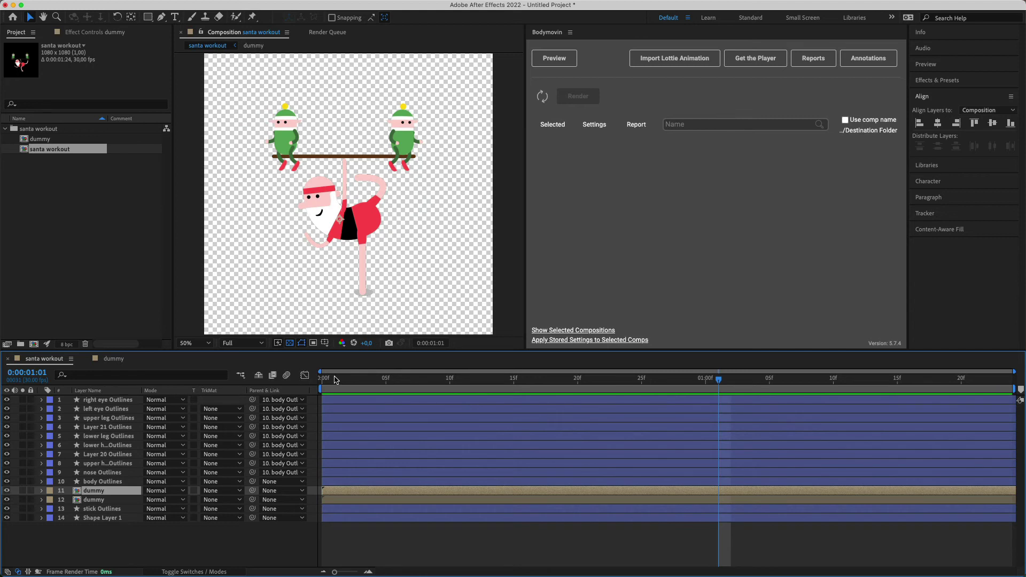
key("space")
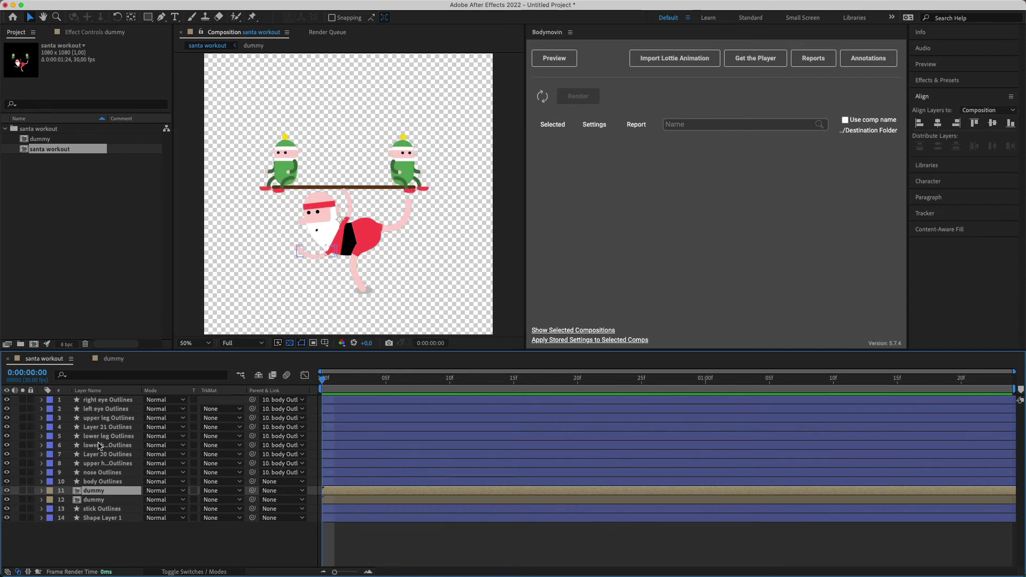
Change the Layer 21 Outlines shape fill from red to a saturated blue.
left_click(111, 402)
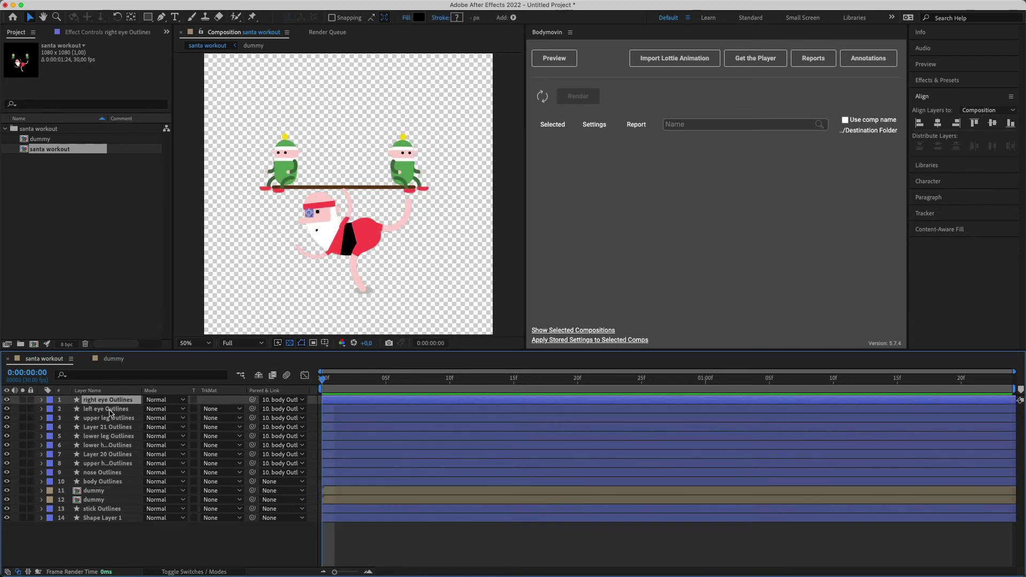
left_click(111, 411)
left_click(108, 427)
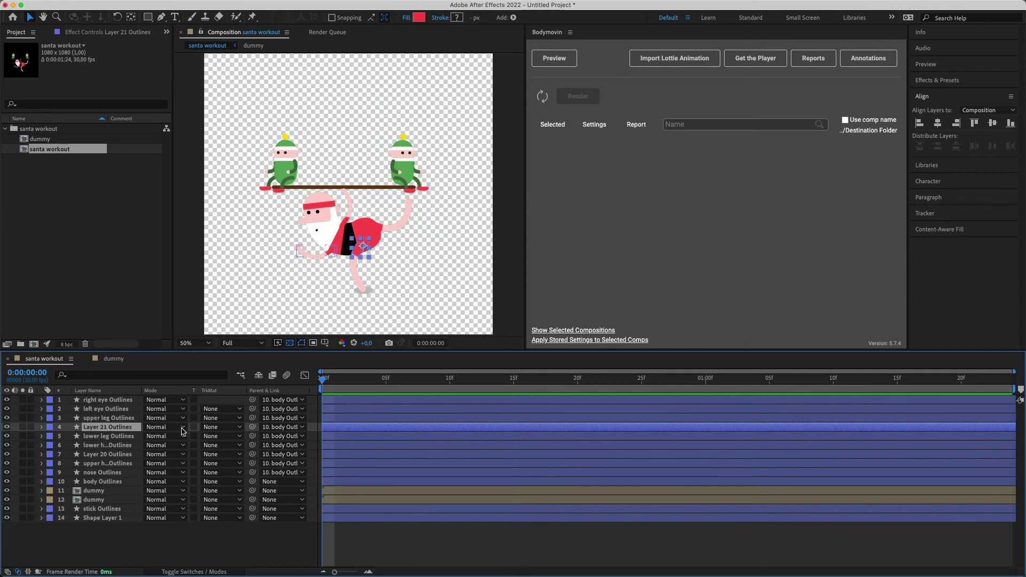
left_click(419, 17)
left_click(781, 249)
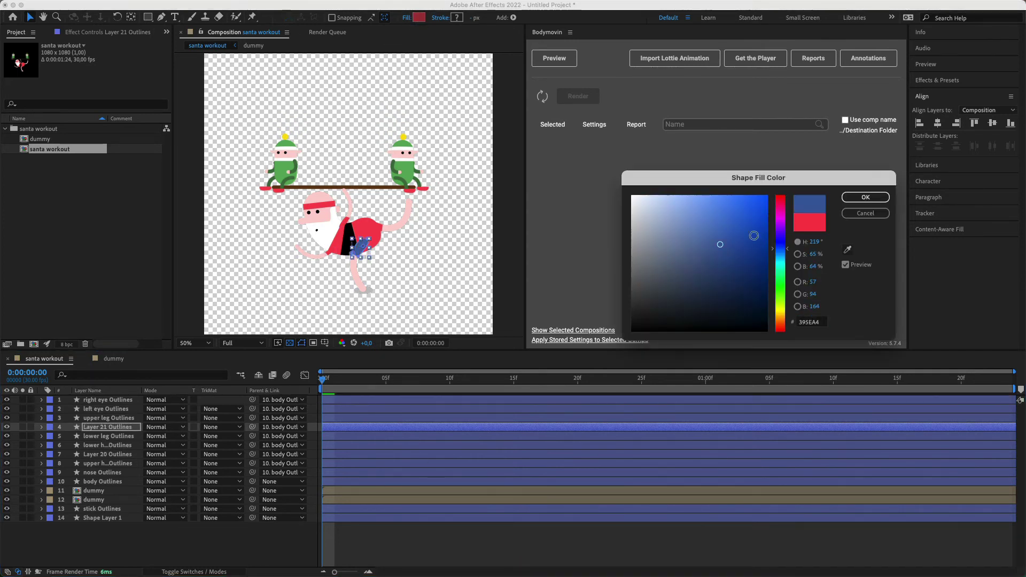
left_click_drag(717, 236, 800, 214)
left_click(865, 197)
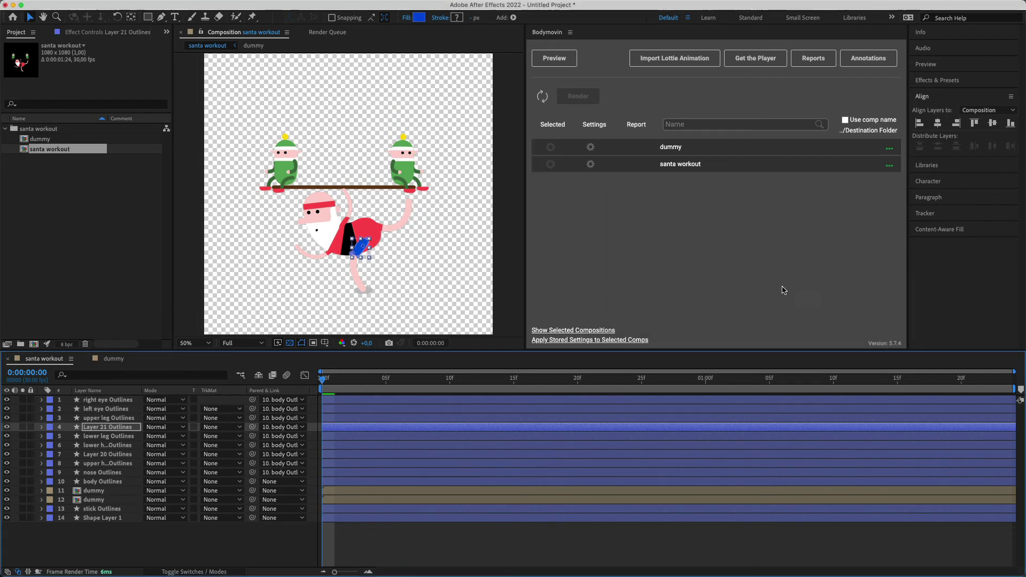
left_click(408, 530)
Reveal the layers' keyframed properties with U, then collapse them back to single rows.
key("u")
scroll(475, 501, "down", 5)
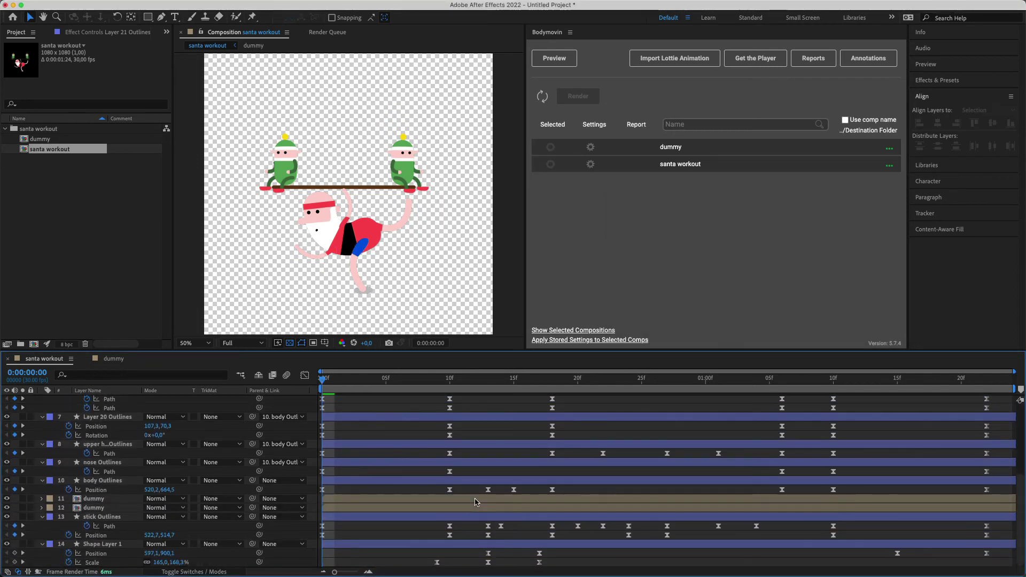
scroll(473, 481, "up", 5)
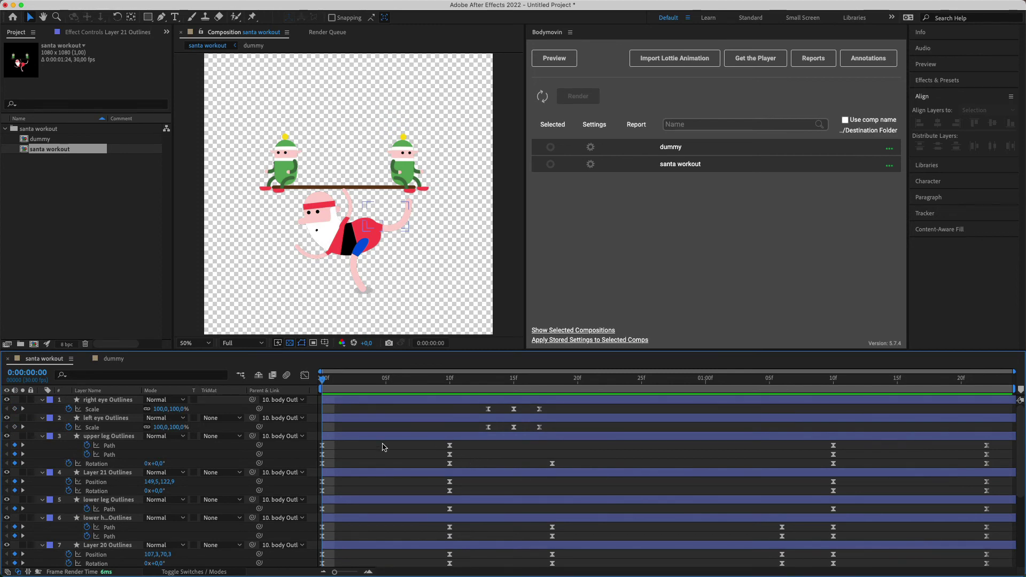
key("u")
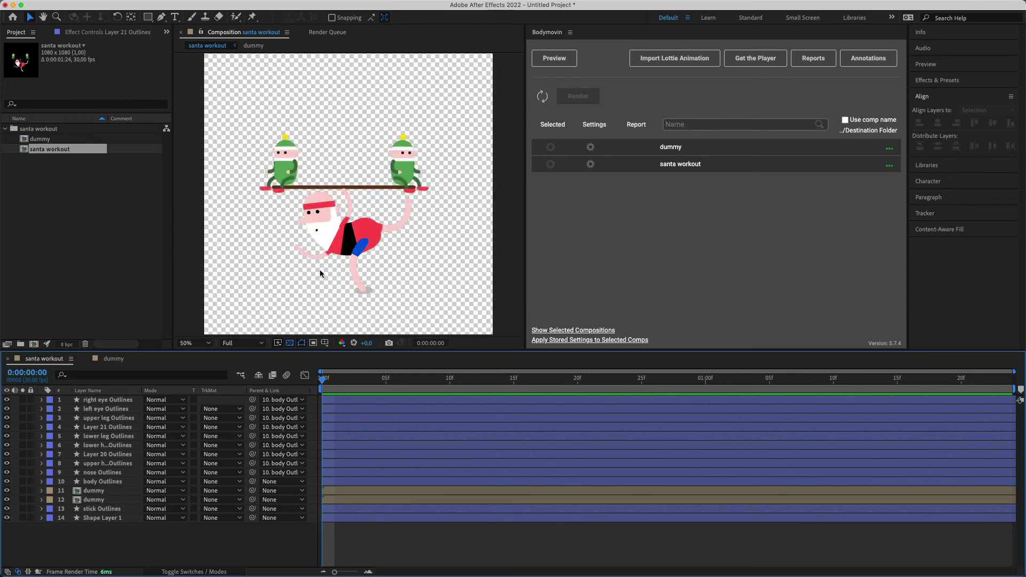
scroll(319, 269, "up", 1)
scroll(312, 265, "down", 1)
scroll(222, 226, "down", 2)
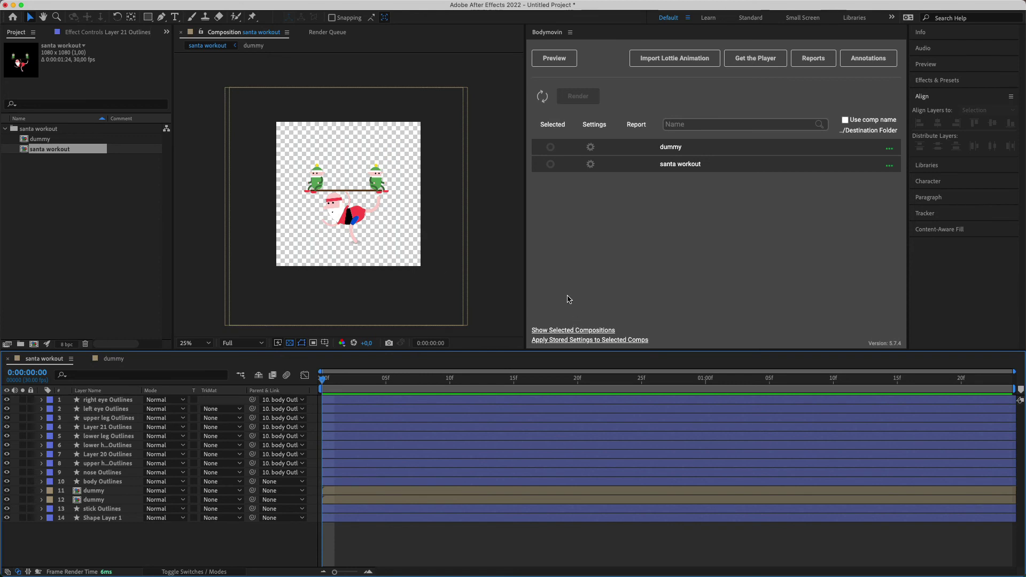
Close the dummy timeline, zoom the viewer to 50%, and enlarge the composition preview.
left_click(85, 360)
key("period")
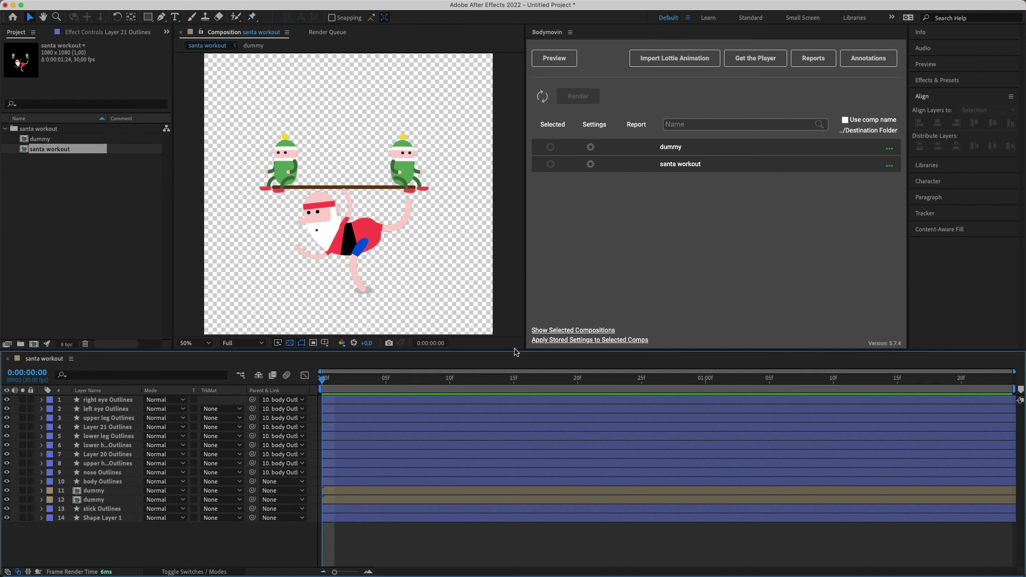
left_click_drag(515, 353, 516, 416)
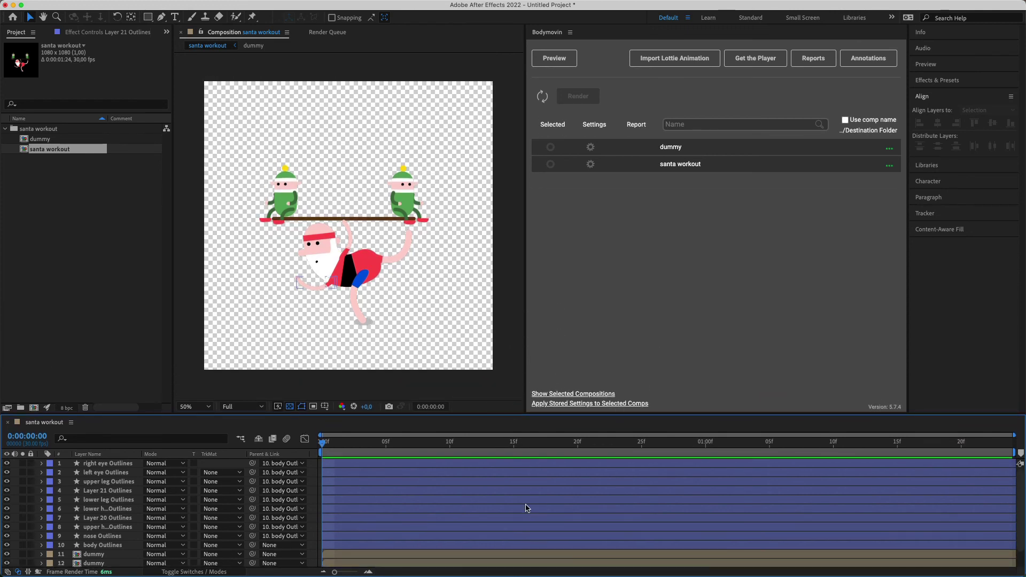